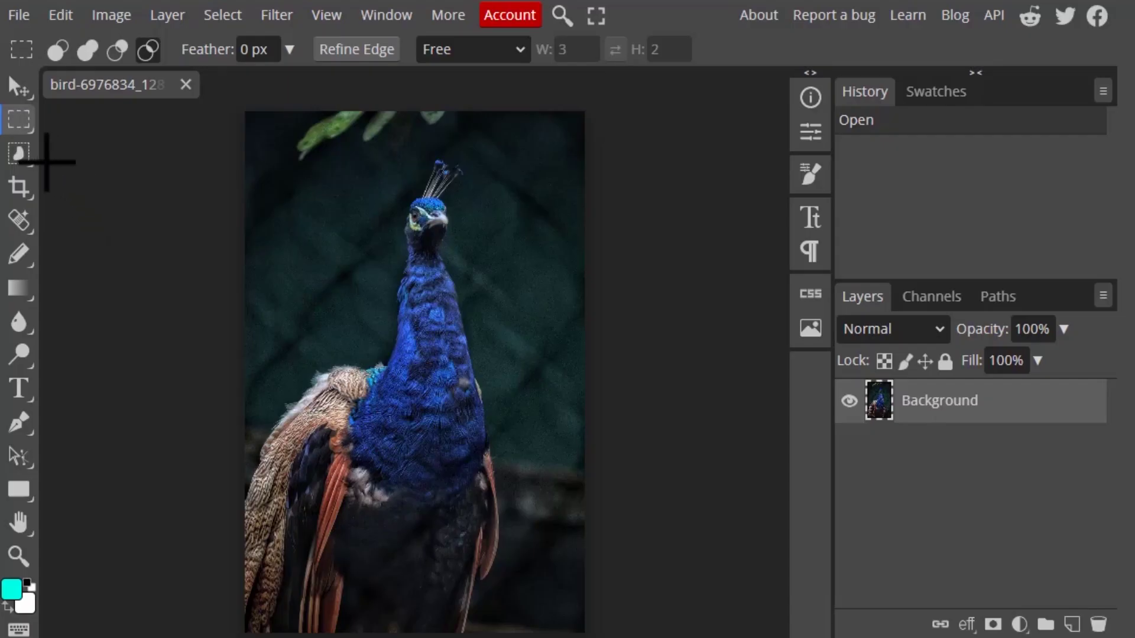
Activate the freehand Lasso Select tool by searching for 'lass'
click(20, 122)
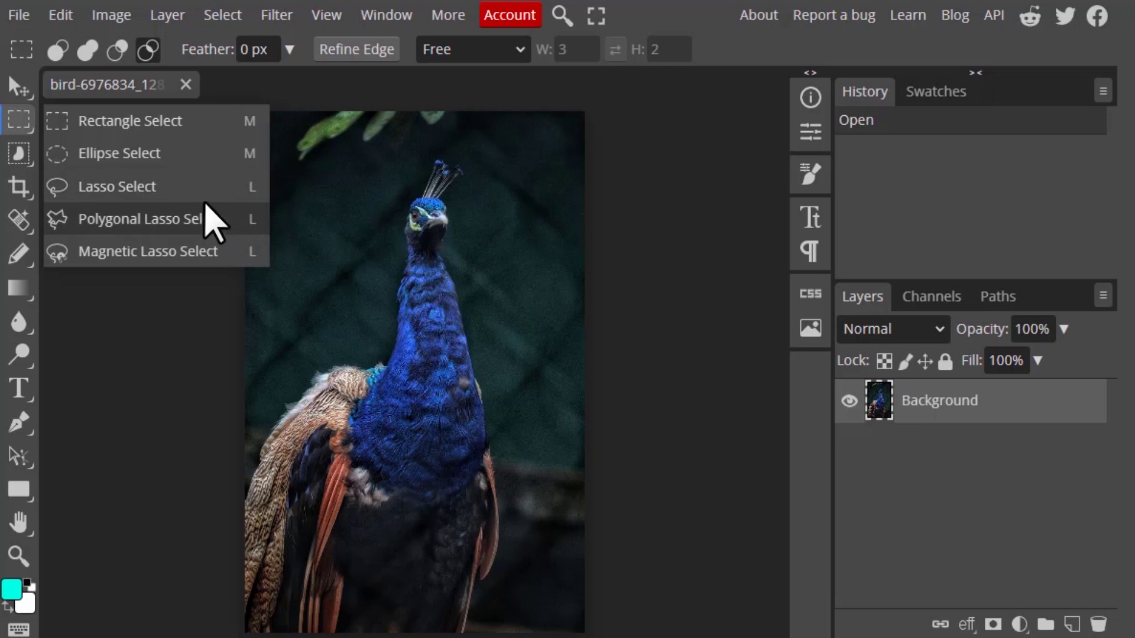
click(20, 120)
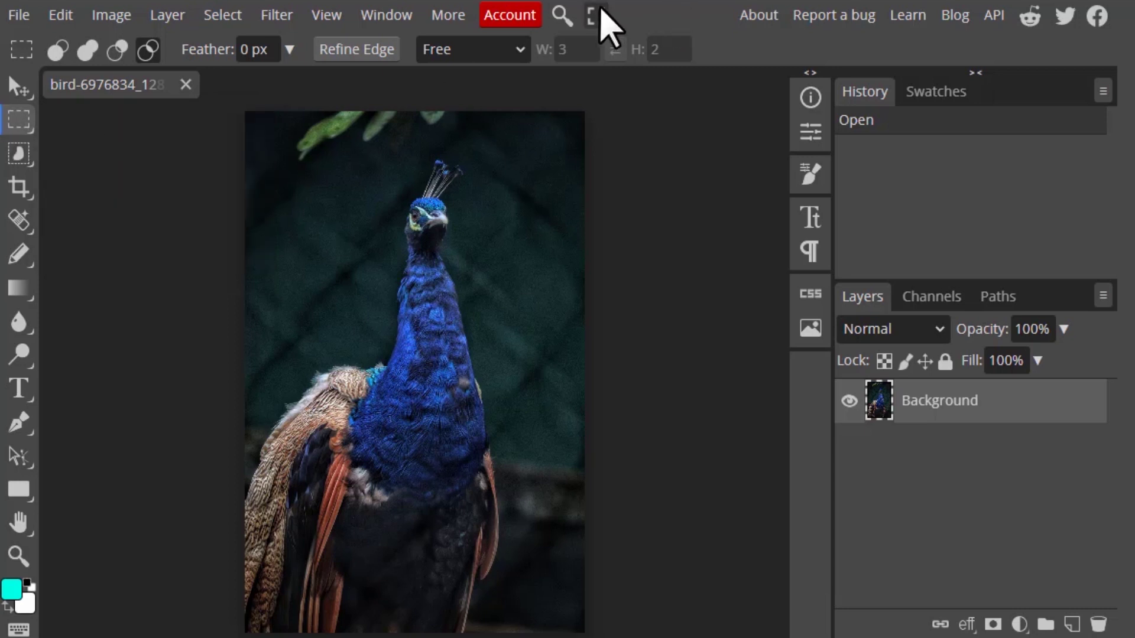
click(562, 15)
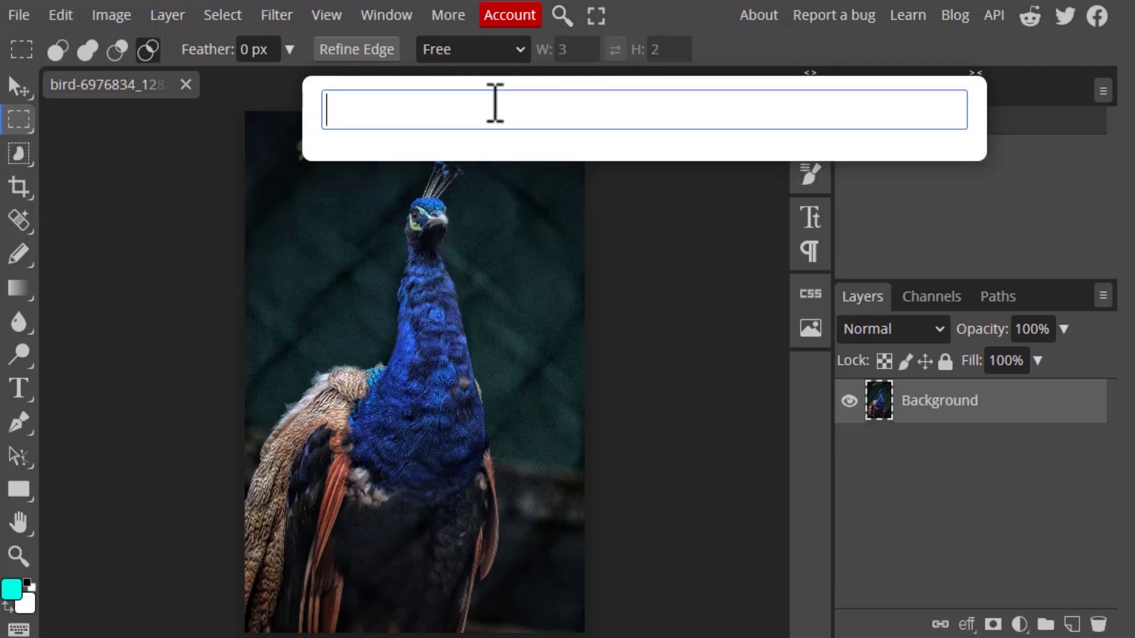
text(lass)
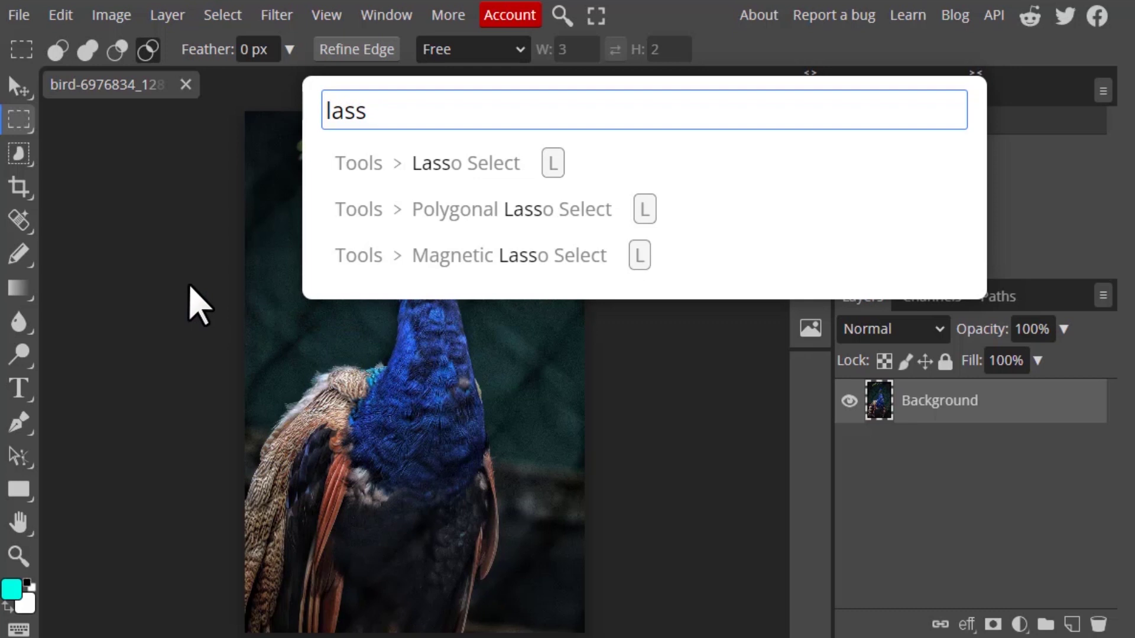
click(494, 173)
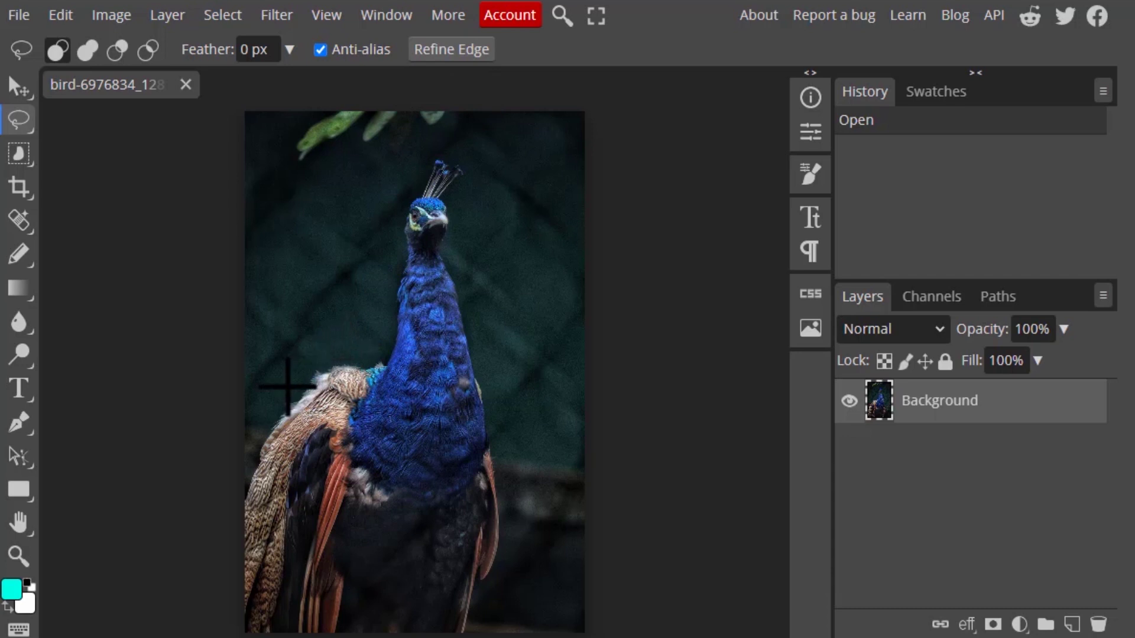
Draw trial freehand lasso loops around the neck, in the upper-left background and beside the neck
mouse_move(287, 388)
mouse_down()
mouse_move(423, 146)
mouse_move(508, 621)
mouse_up()
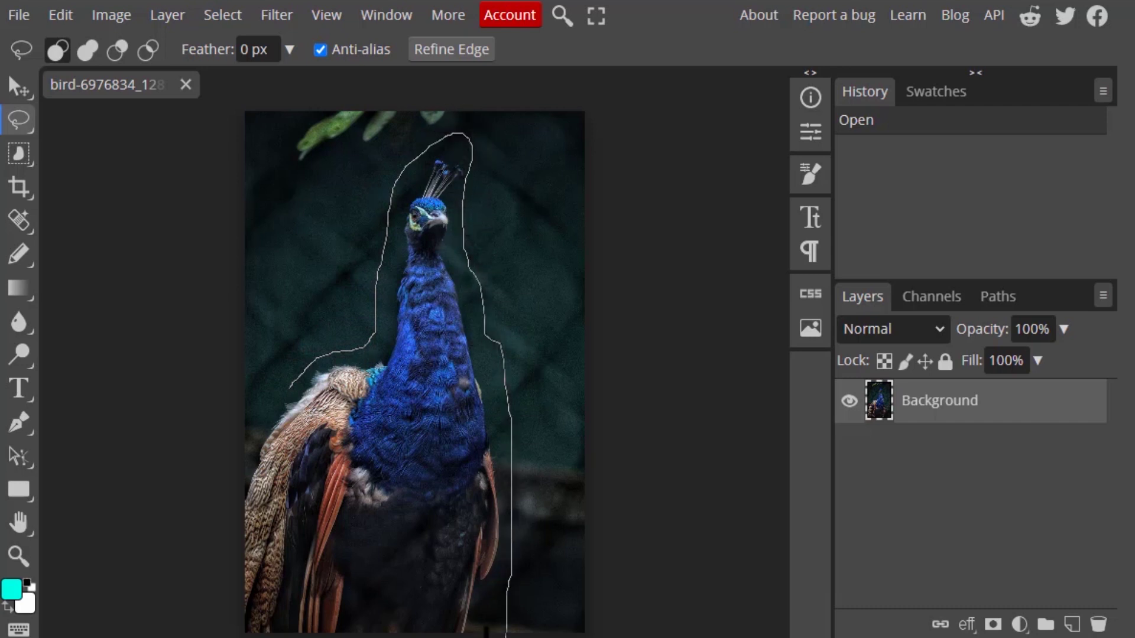
drag(508, 626, 284, 381)
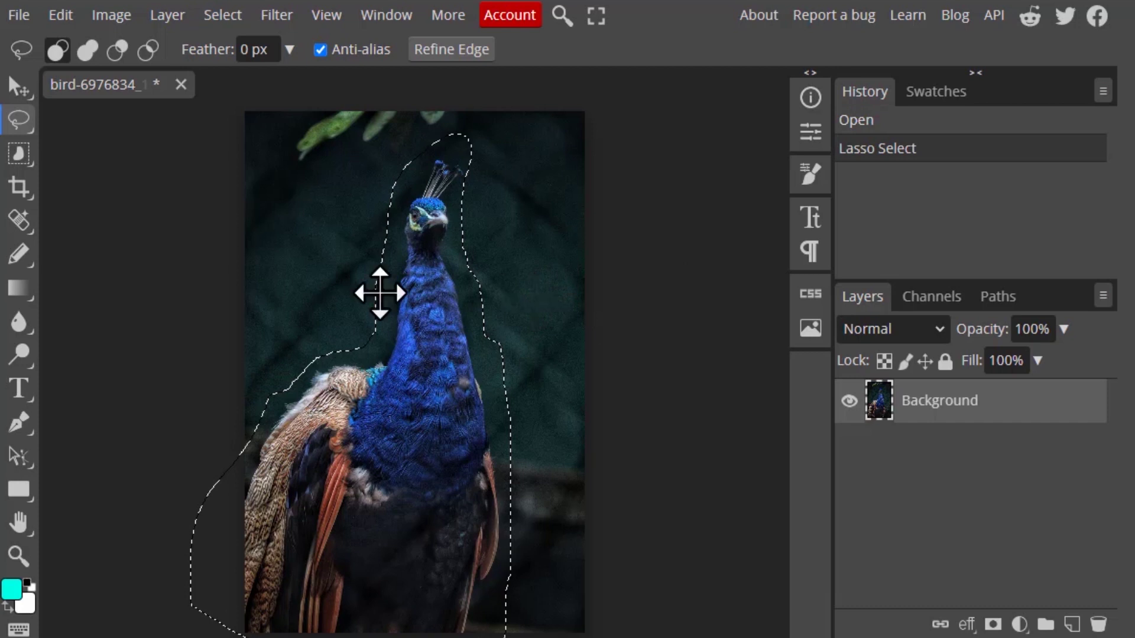
drag(306, 170, 297, 190)
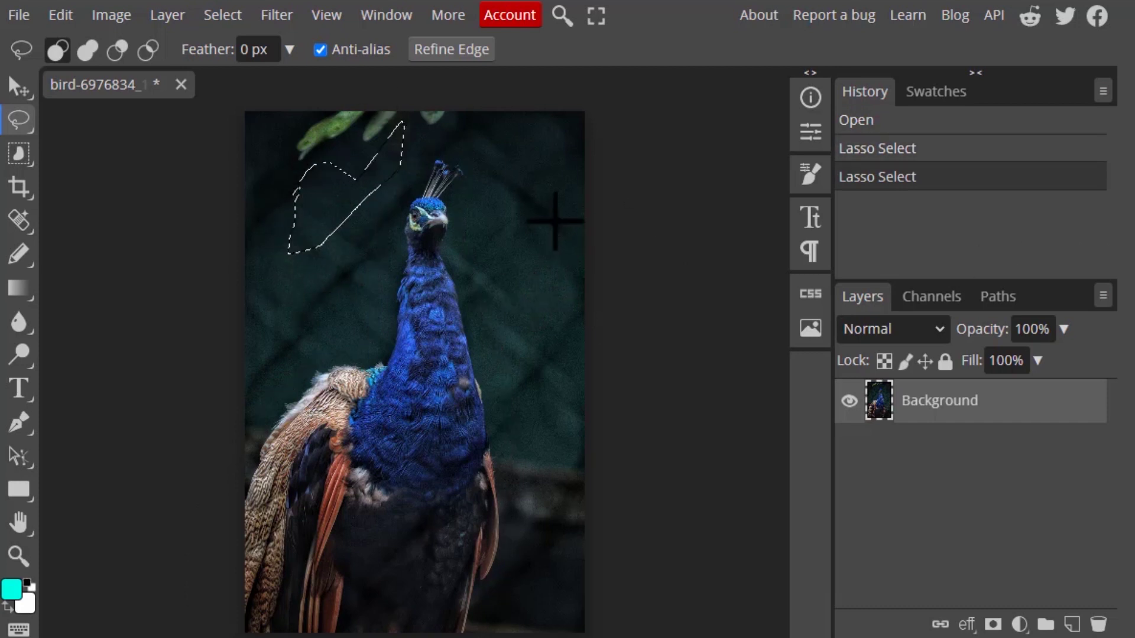
mouse_move(510, 189)
mouse_down()
mouse_move(551, 244)
mouse_move(489, 190)
mouse_up()
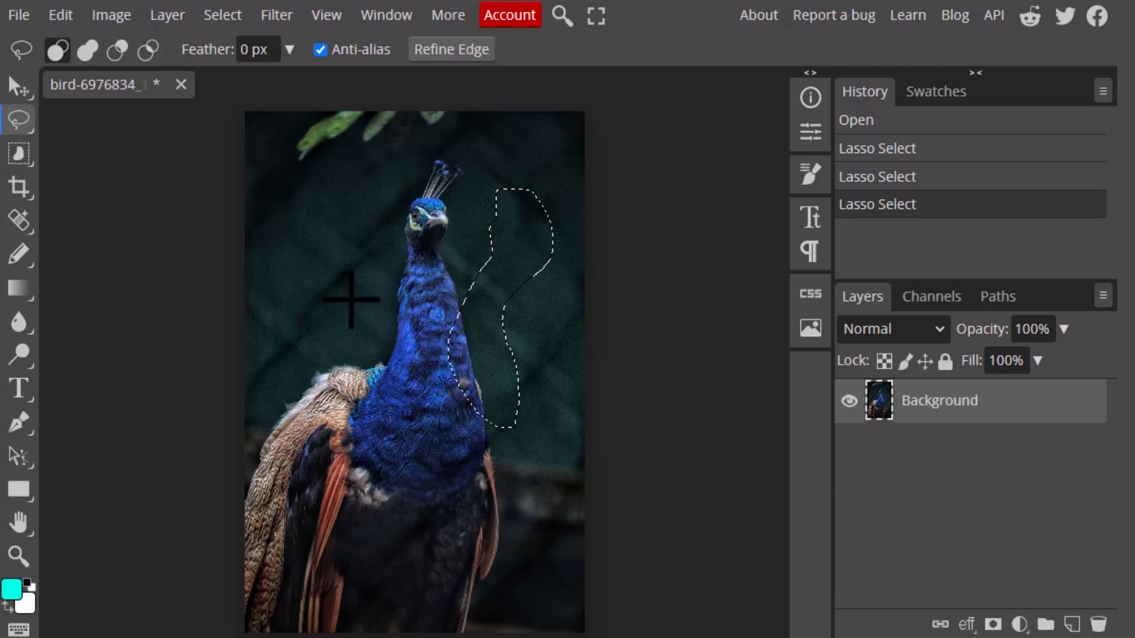
click(20, 119)
Switch to Polygonal Lasso, deselect, and test straight-edged outlines along the neck and head
click(142, 219)
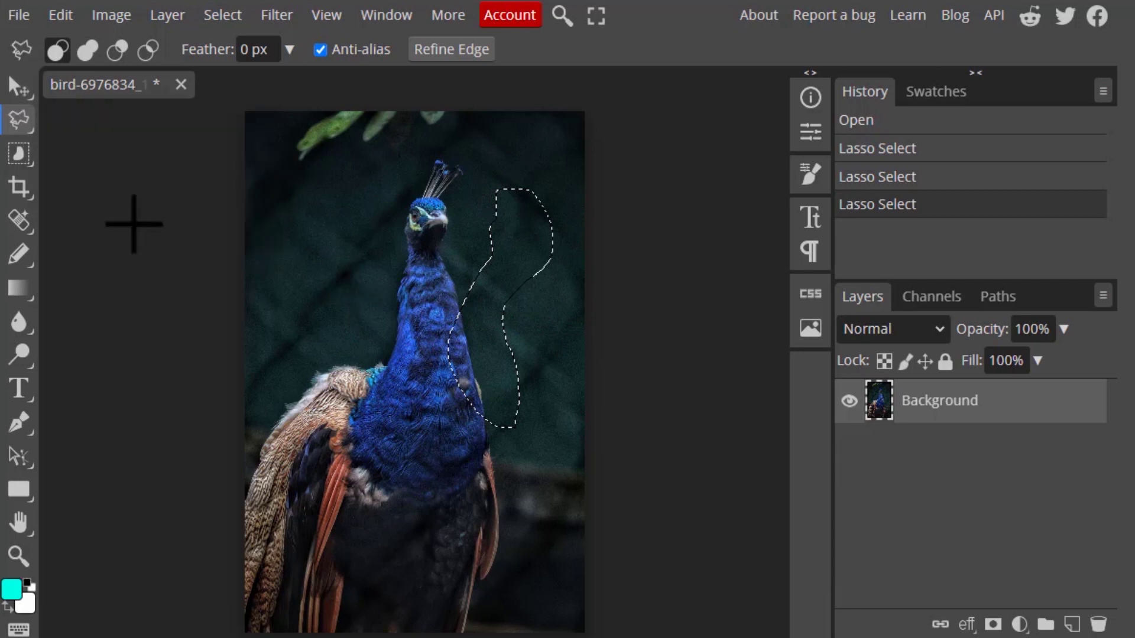
click(426, 279)
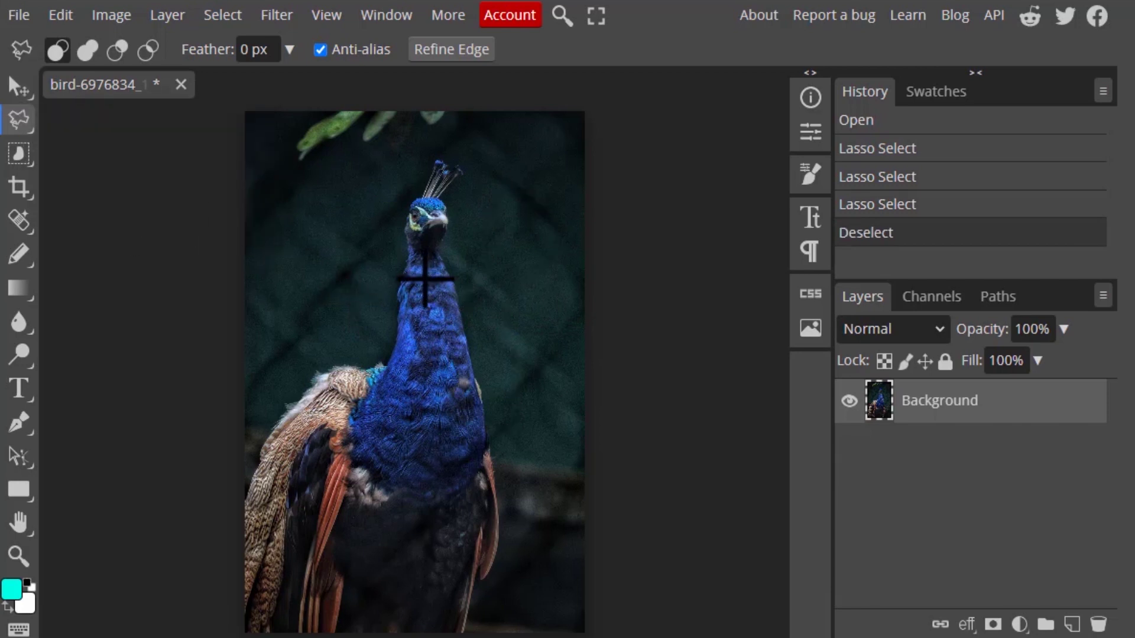
scroll(257, 320, up, 1)
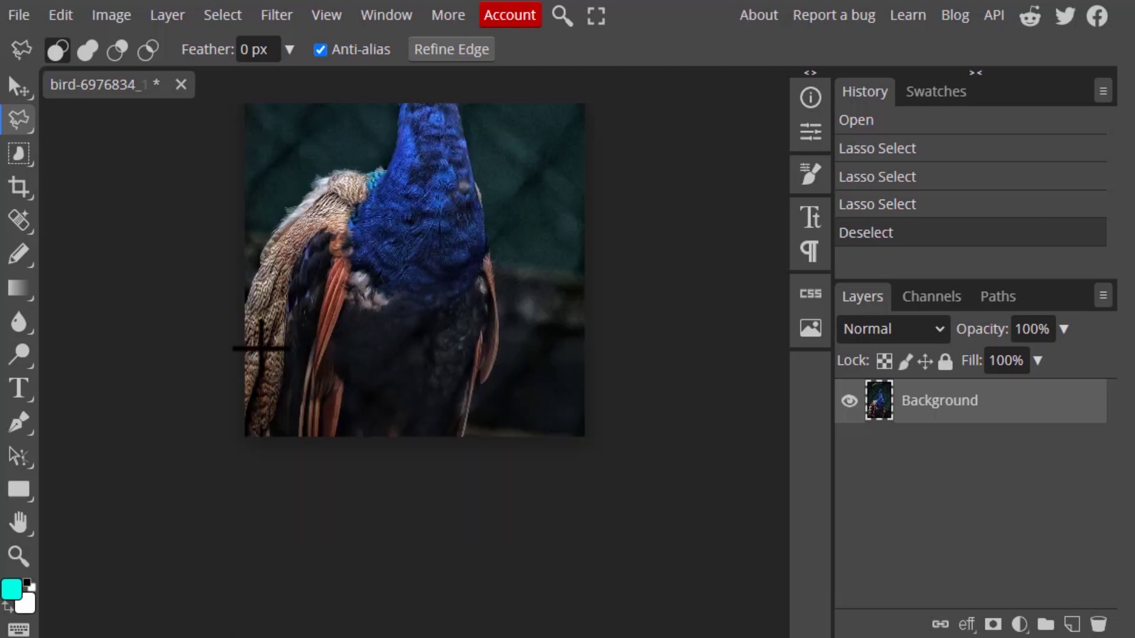
scroll(262, 286, down, 1)
mouse_move(292, 213)
mouse_down()
mouse_move(347, 236)
mouse_move(309, 177)
mouse_move(284, 195)
mouse_up()
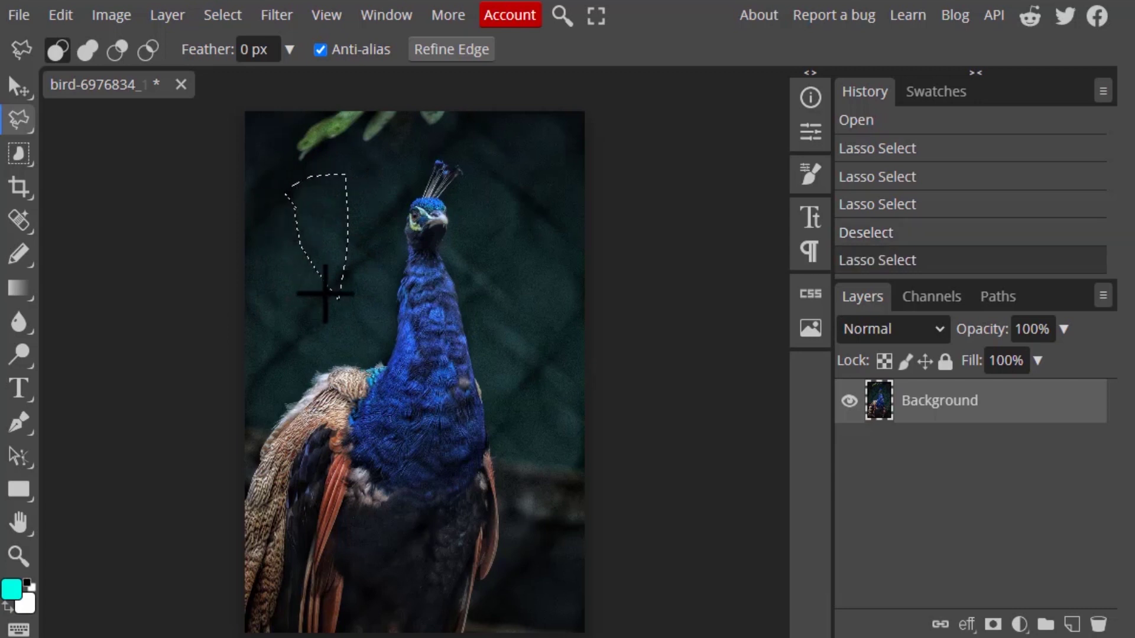
mouse_move(376, 217)
mouse_down()
mouse_move(347, 333)
mouse_move(309, 354)
mouse_move(382, 360)
mouse_move(399, 333)
mouse_move(436, 224)
mouse_move(417, 177)
mouse_up()
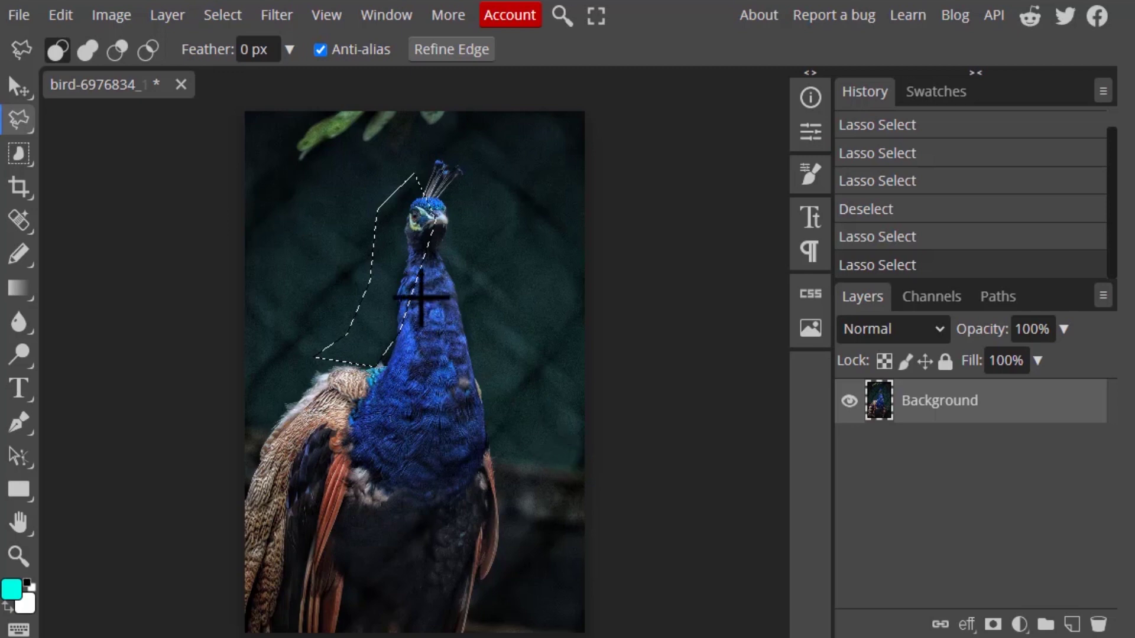
Clear the selection and start a polygon outline along the wing edge, panning toward the neck
key(ctrl+d)
scroll(325, 246, up, 4)
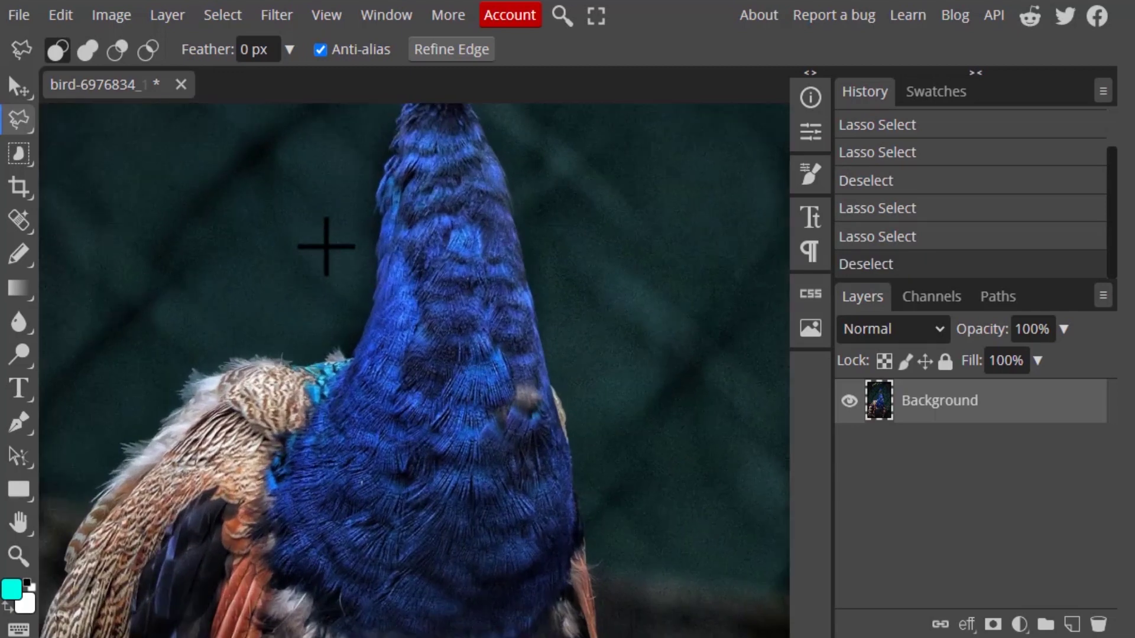
scroll(325, 246, up, 3)
scroll(683, 382, down, 3)
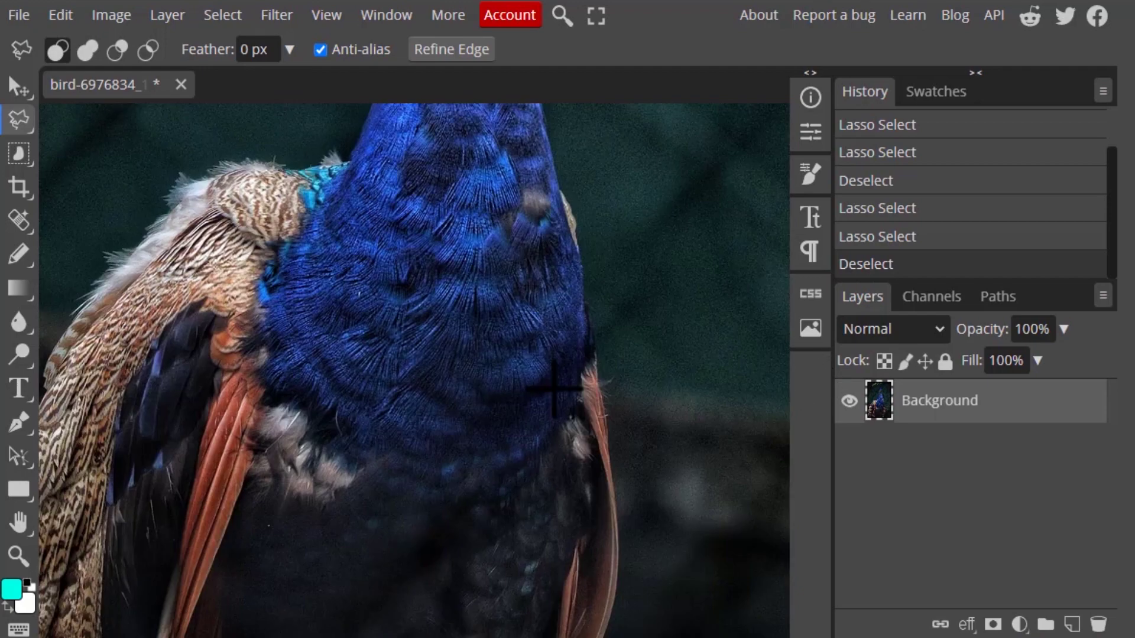
scroll(550, 496, down, 3)
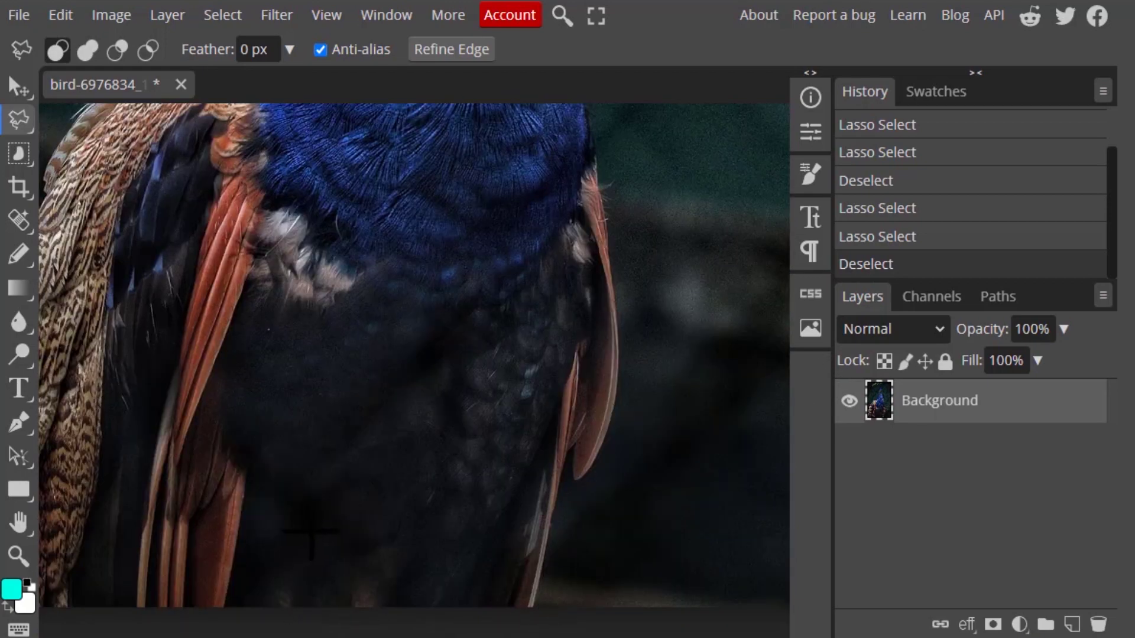
scroll(310, 532, down, 4)
scroll(612, 497, up, 6)
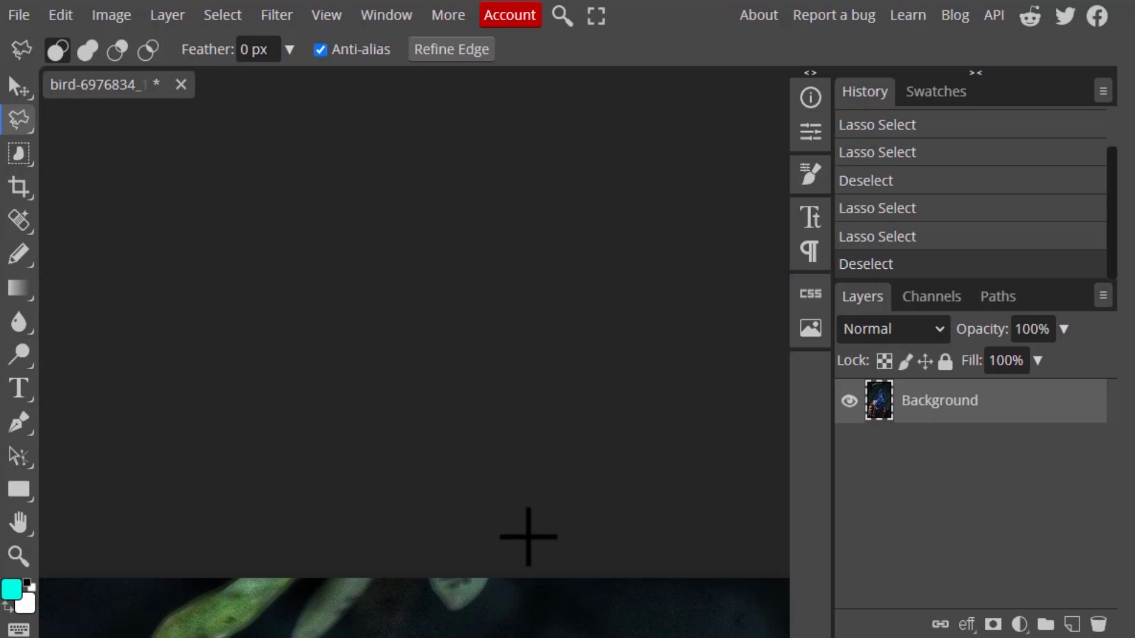
scroll(528, 537, down, 6)
scroll(529, 514, down, 4)
scroll(529, 515, up, 4)
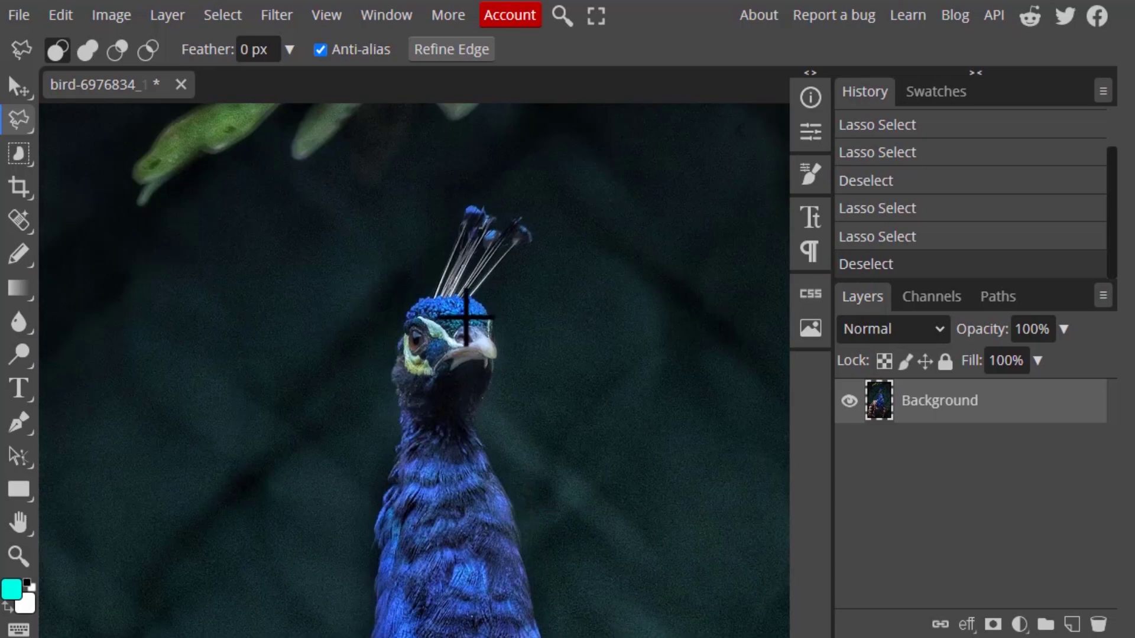
scroll(468, 315, down, 5)
scroll(468, 293, up, 3)
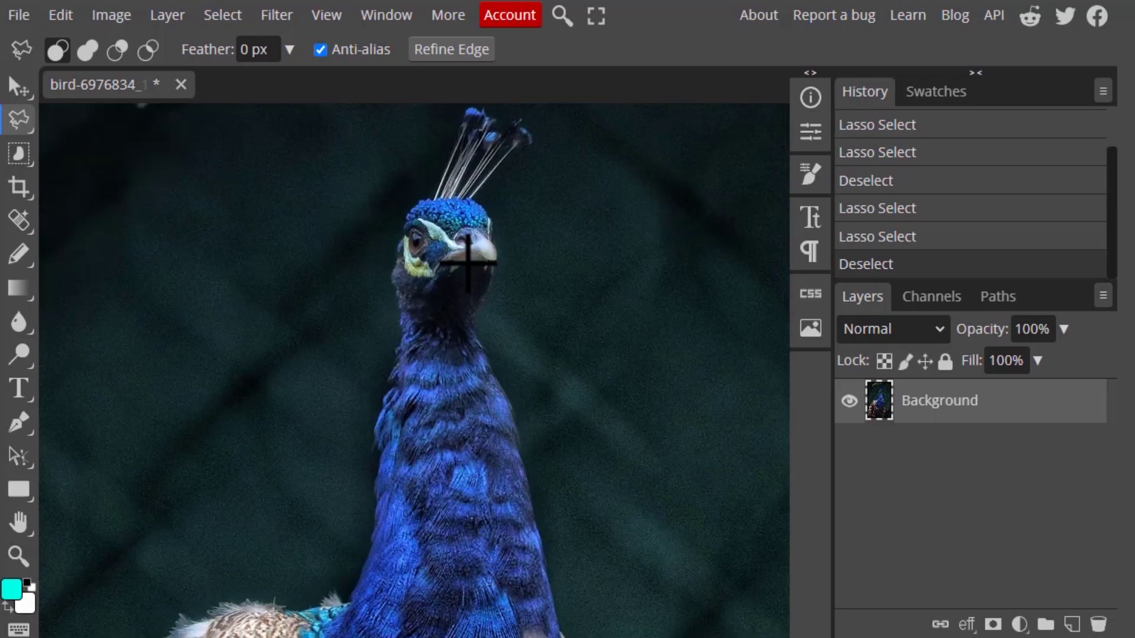
scroll(465, 257, down, 3)
scroll(222, 266, up, 6)
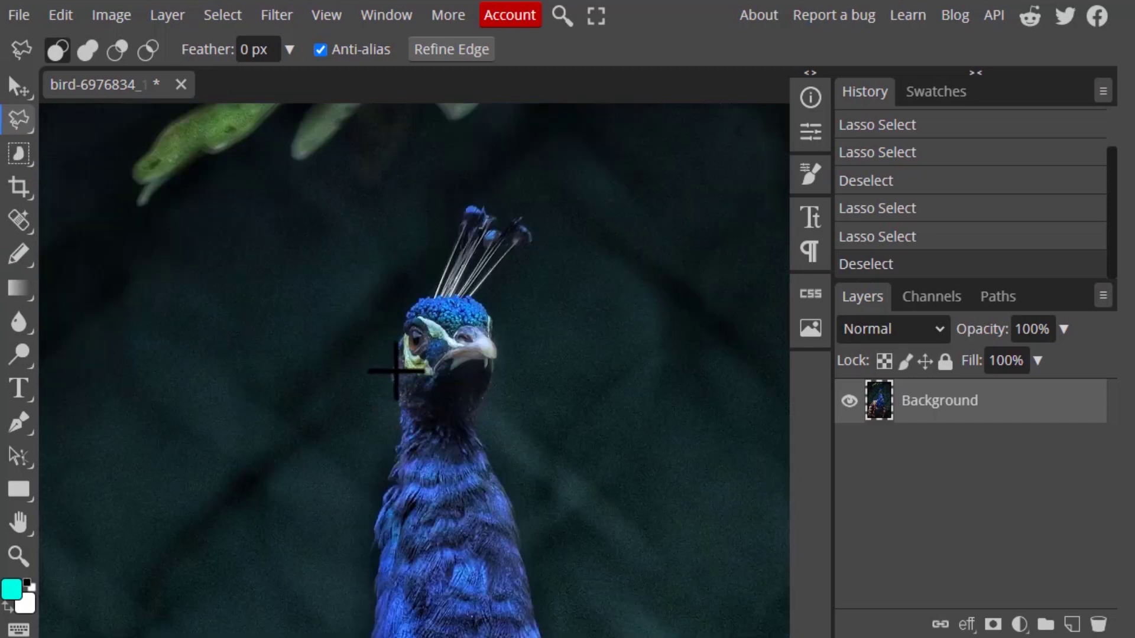
scroll(396, 372, down, 3)
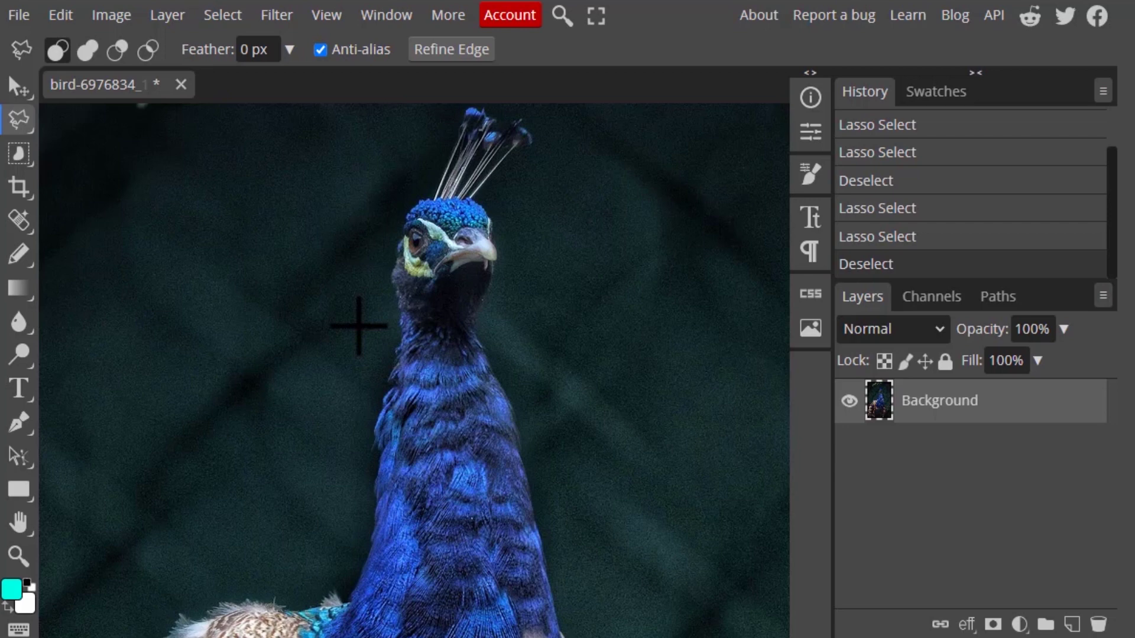
scroll(293, 336, up, 4)
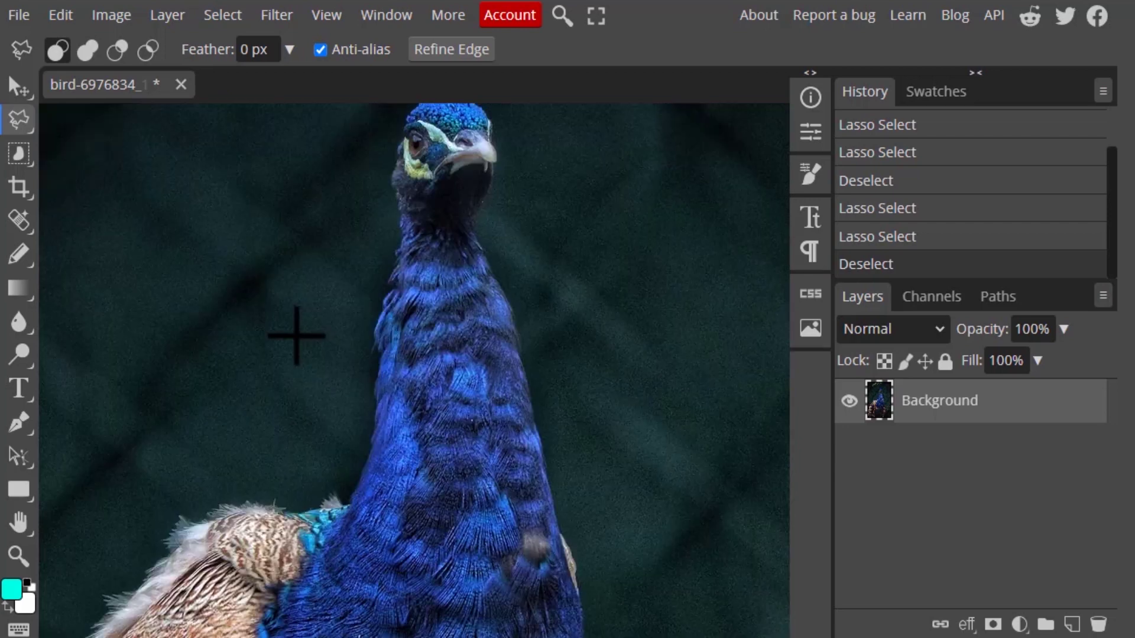
scroll(226, 396, up, 3)
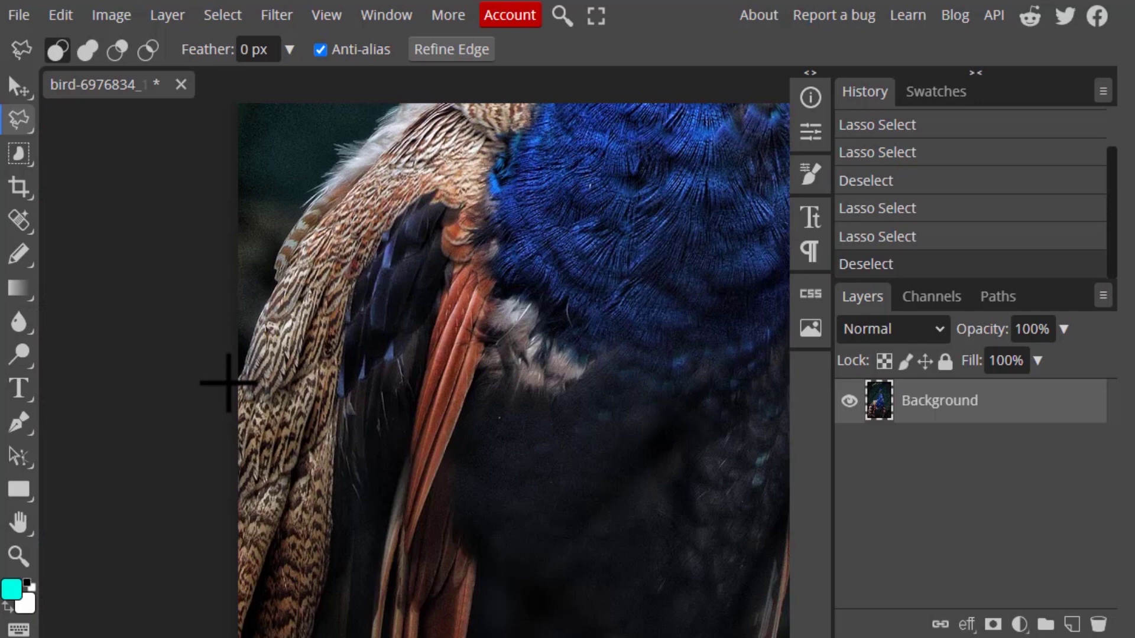
drag(235, 380, 273, 286)
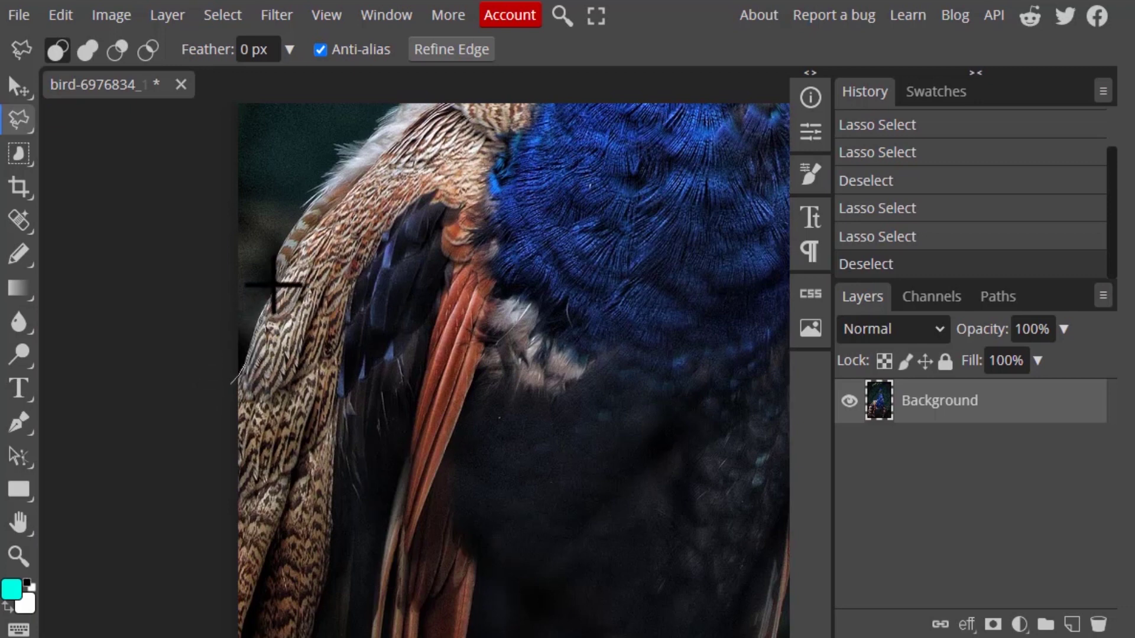
scroll(274, 287, up, 3)
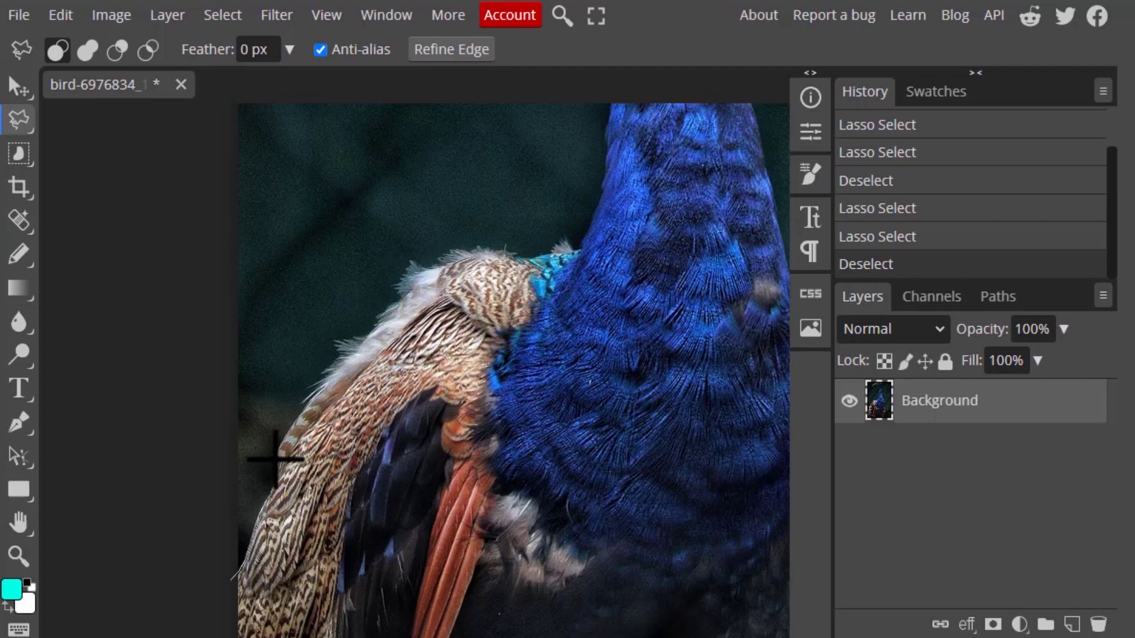
drag(273, 460, 396, 456)
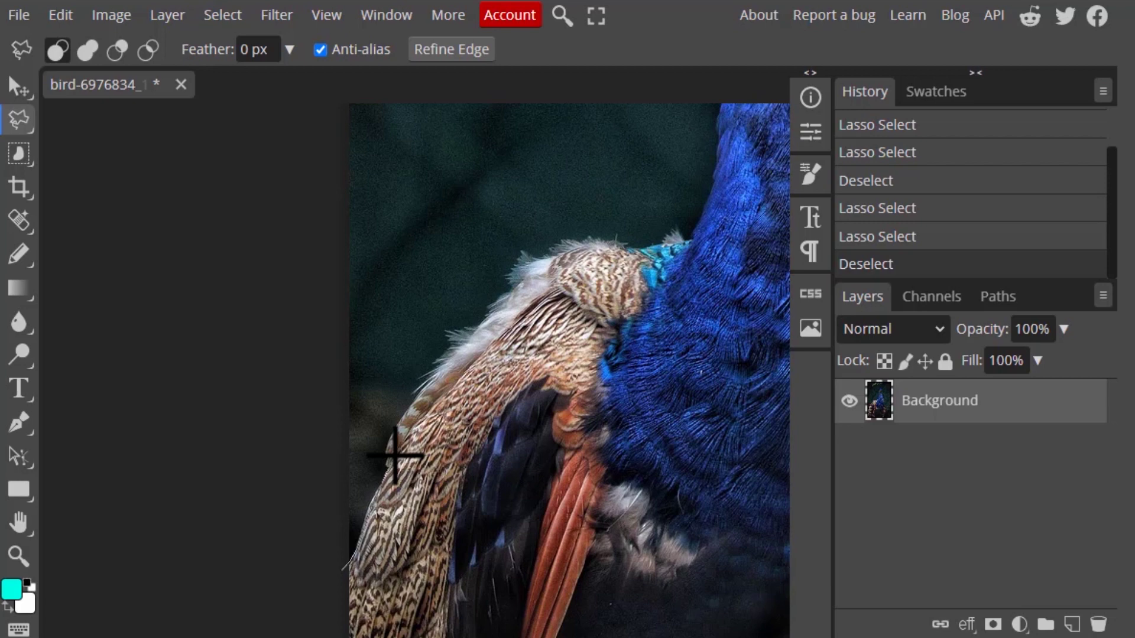
drag(395, 460, 155, 448)
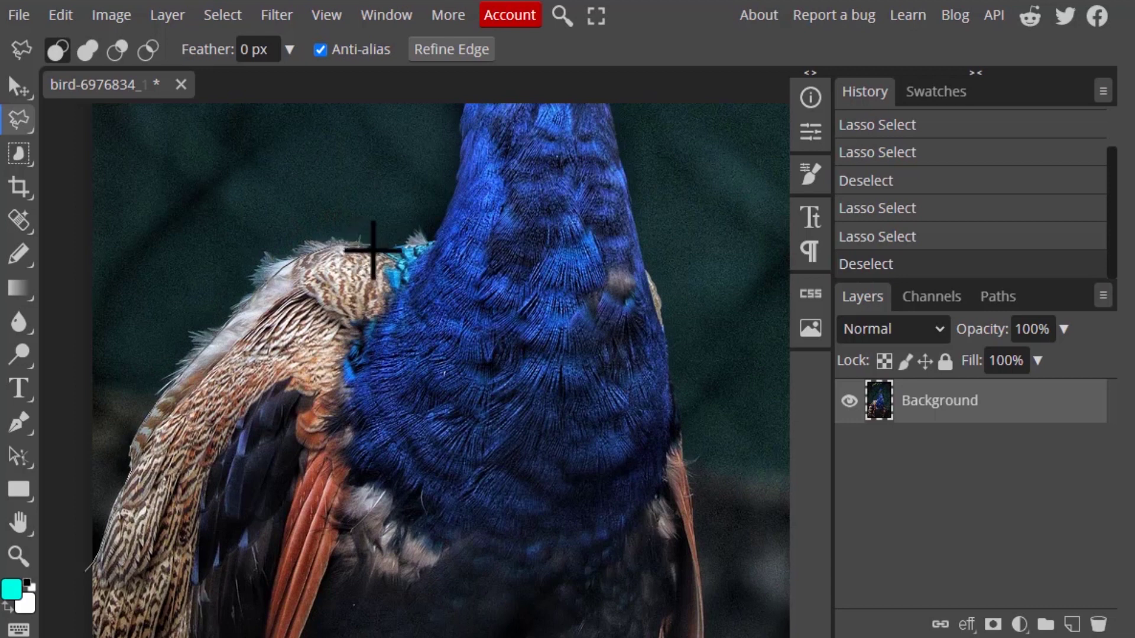
scroll(506, 272, up, 5)
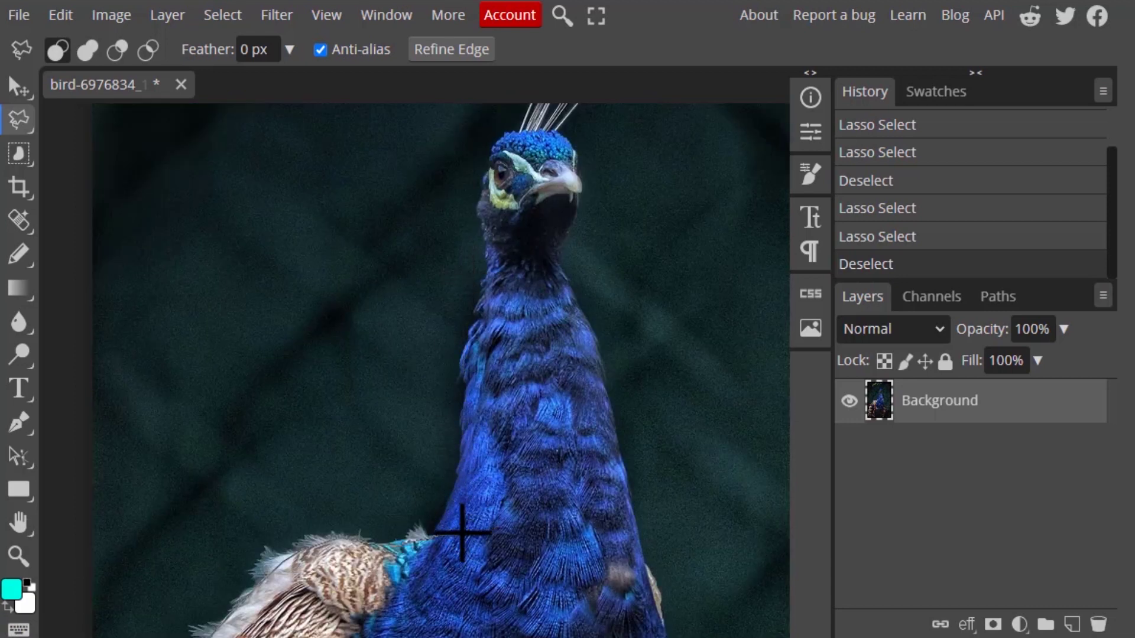
Add polygon lasso points up the blue neck's left edge to past the head
drag(453, 500, 464, 371)
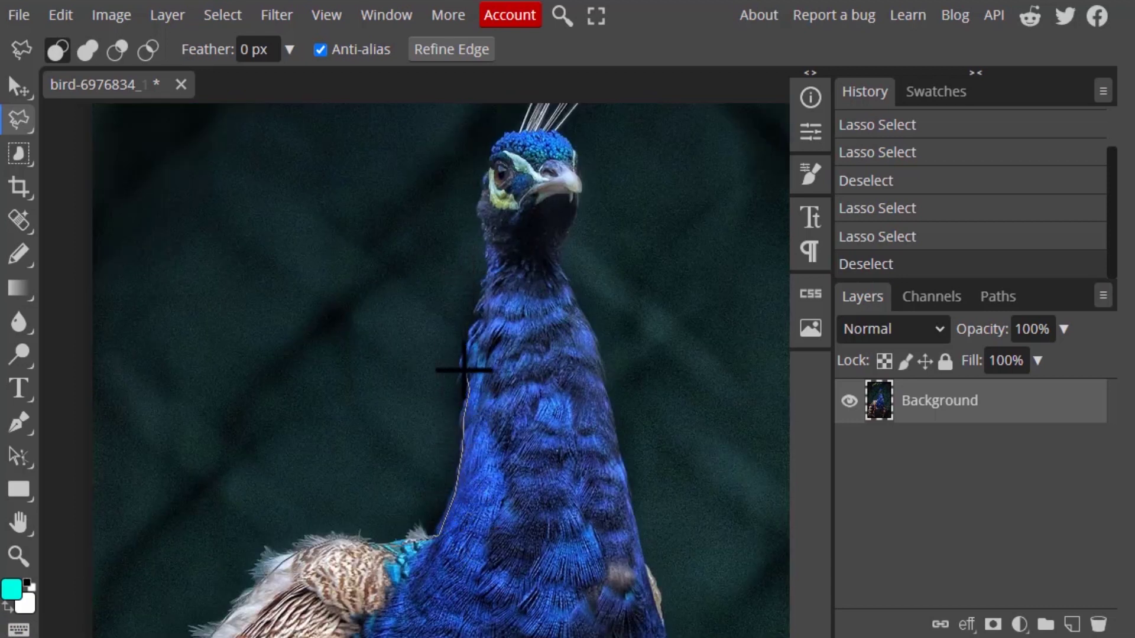
drag(463, 372, 502, 332)
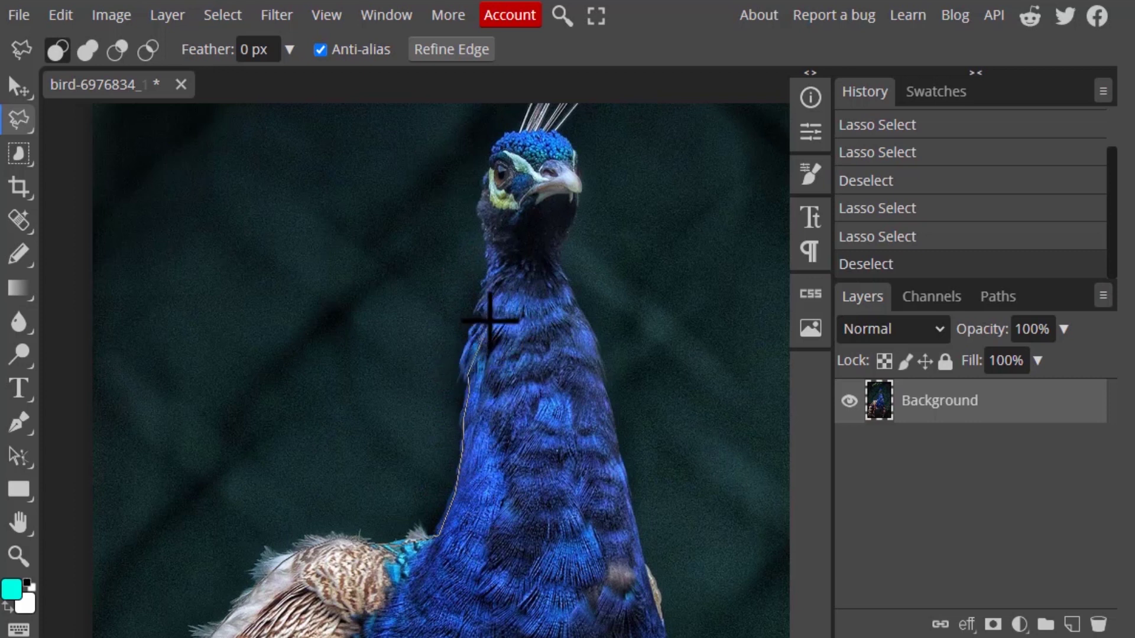
drag(501, 332, 543, 171)
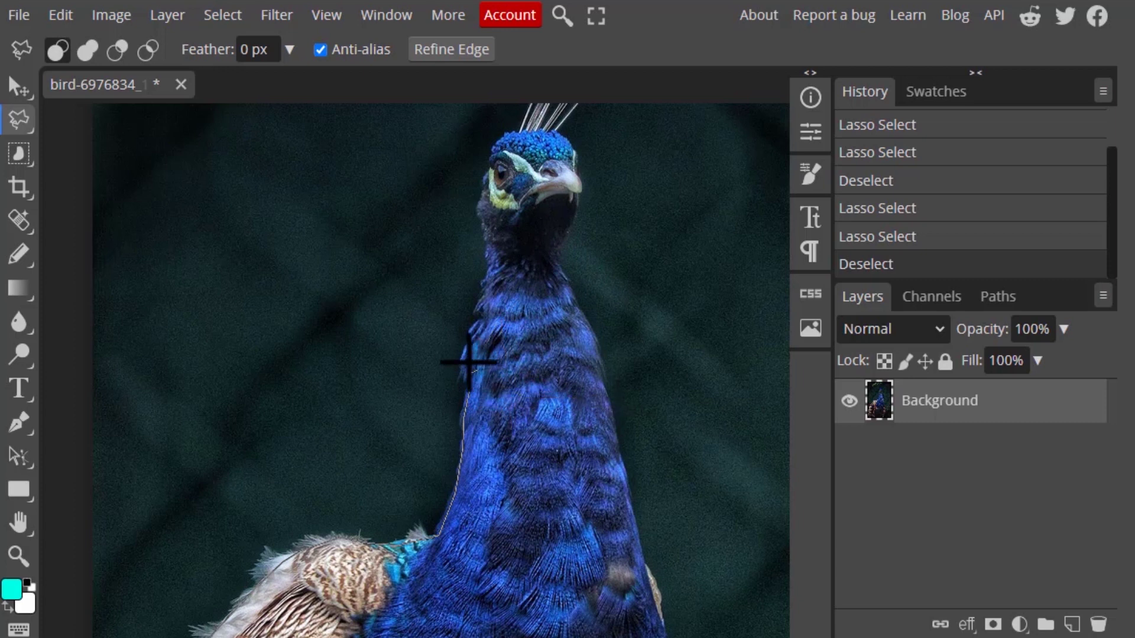
mouse_move(508, 404)
mouse_down()
mouse_move(467, 357)
mouse_move(485, 302)
mouse_up()
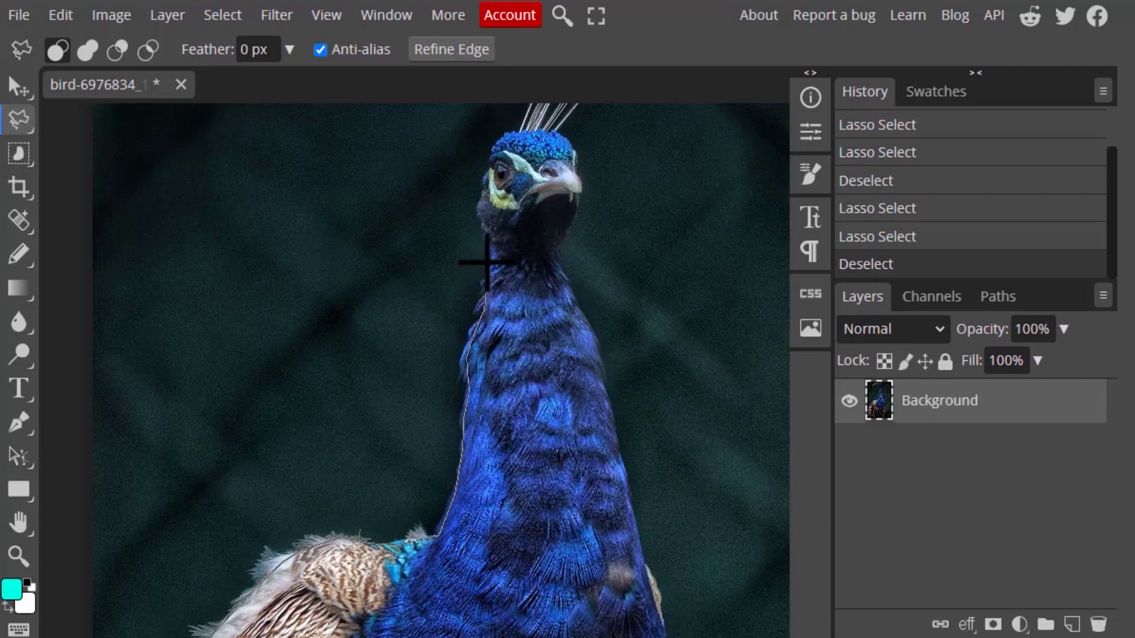
scroll(483, 266, up, 3)
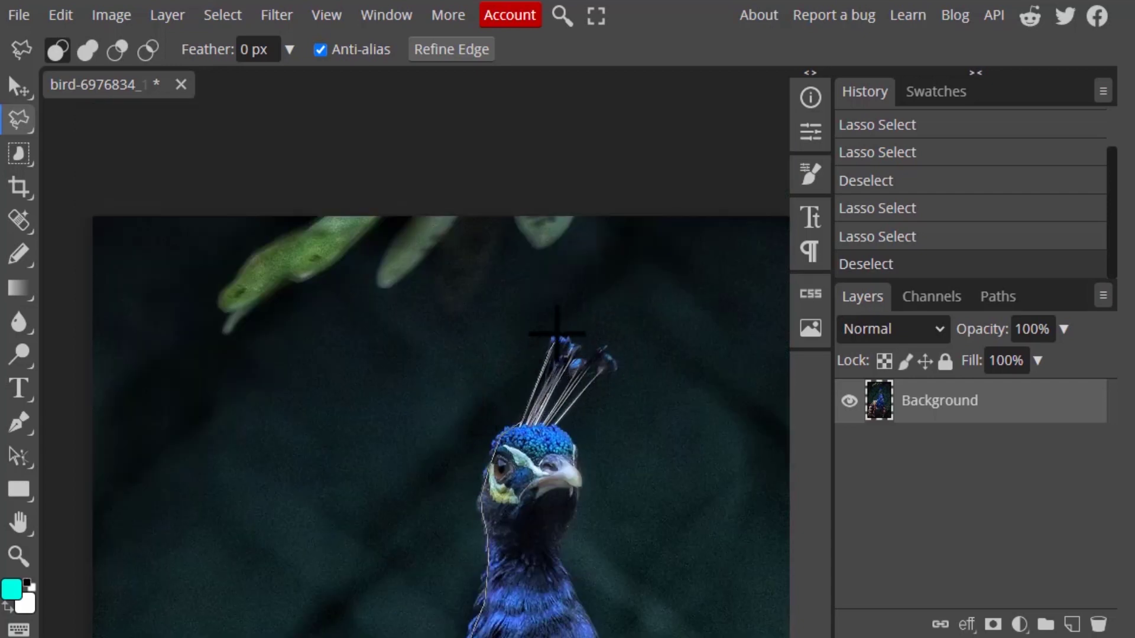
Trace around the crest tips and beak, then down the body's right side to close the outline
mouse_move(568, 354)
mouse_down()
mouse_move(624, 364)
mouse_move(563, 424)
mouse_up()
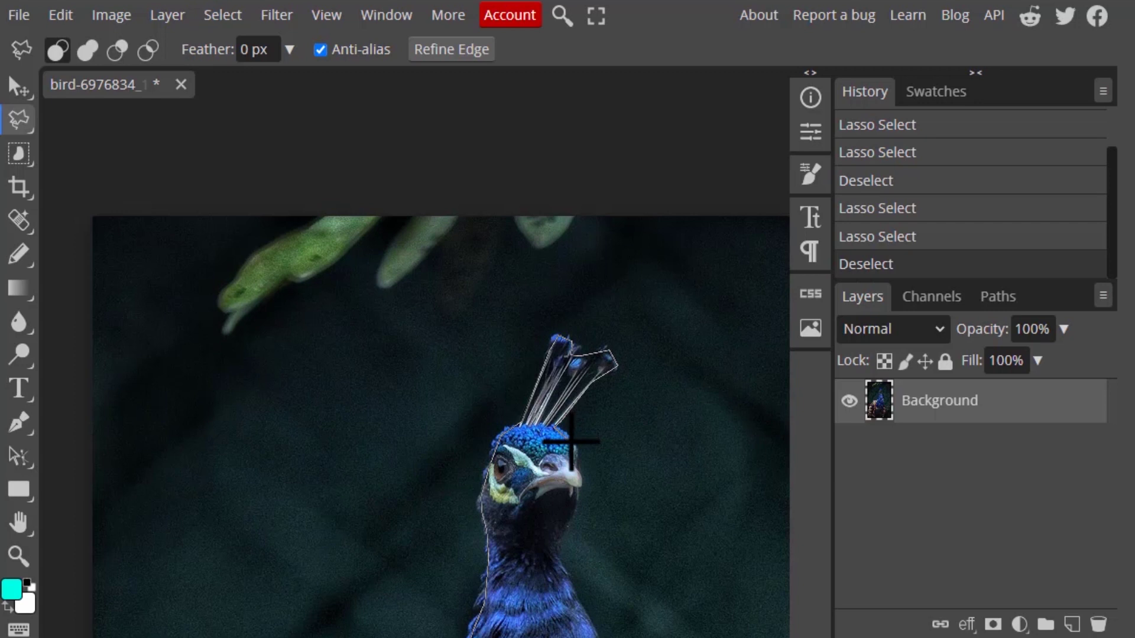
scroll(572, 439, down, 2)
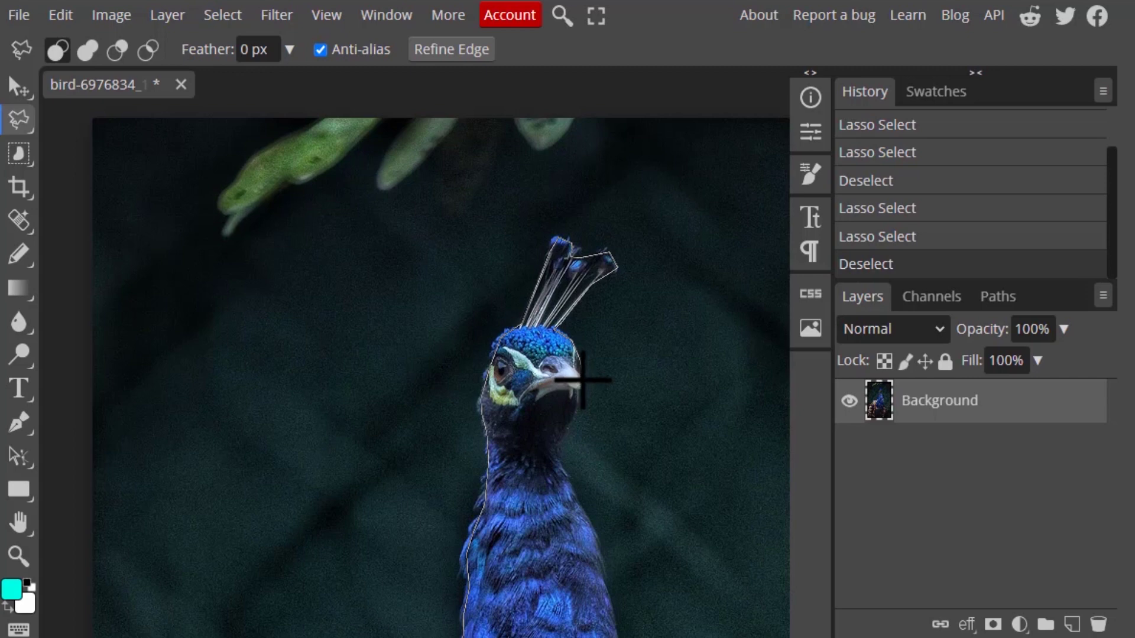
drag(578, 380, 572, 428)
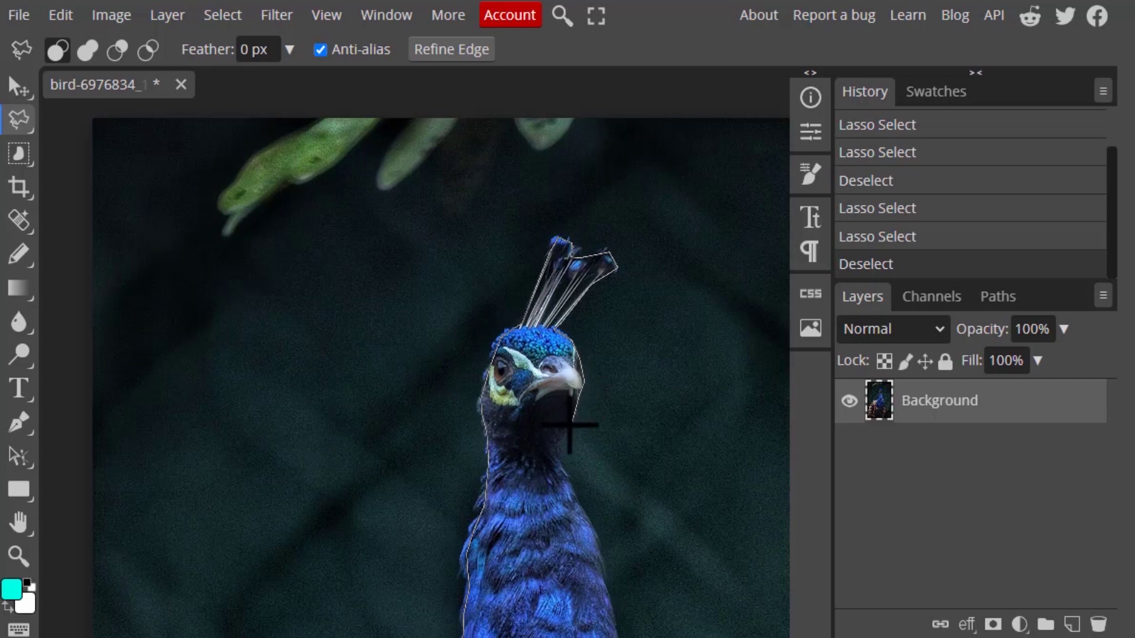
scroll(571, 532, down, 5)
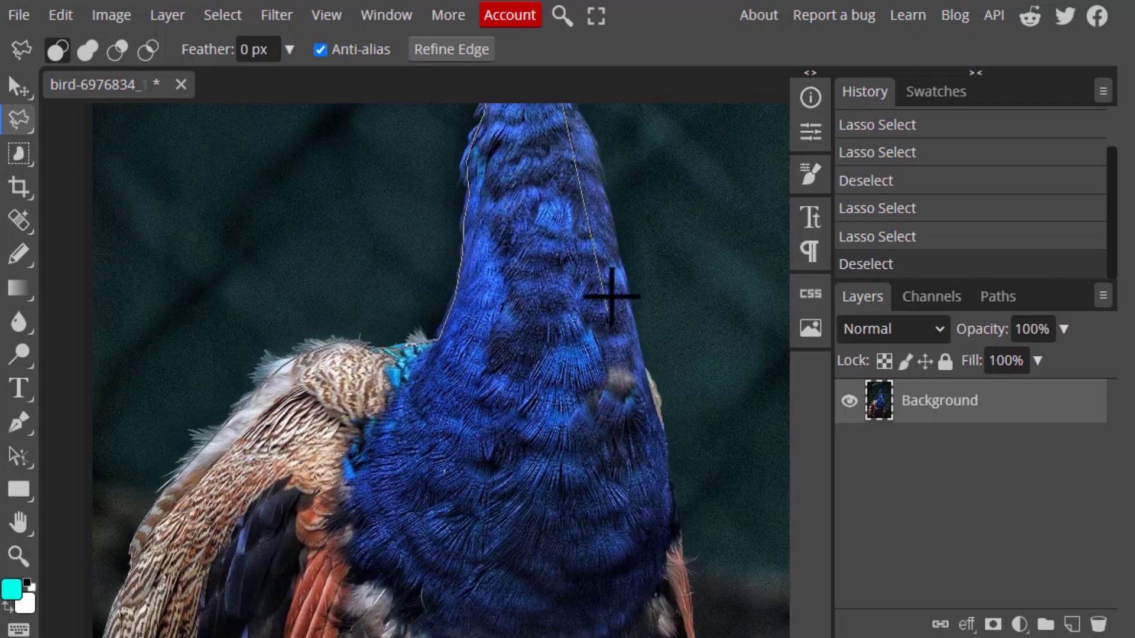
scroll(585, 558, down, 3)
scroll(585, 559, up, 3)
mouse_move(710, 355)
mouse_down()
mouse_move(661, 568)
mouse_move(128, 240)
mouse_up()
scroll(469, 437, up, 5)
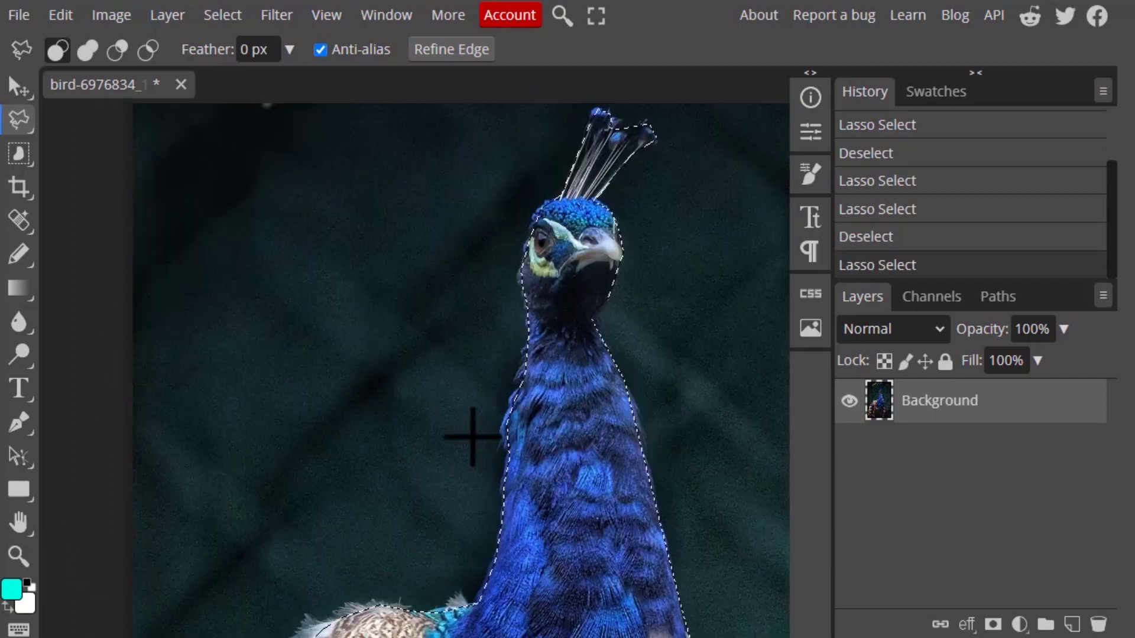
scroll(471, 437, down, 3)
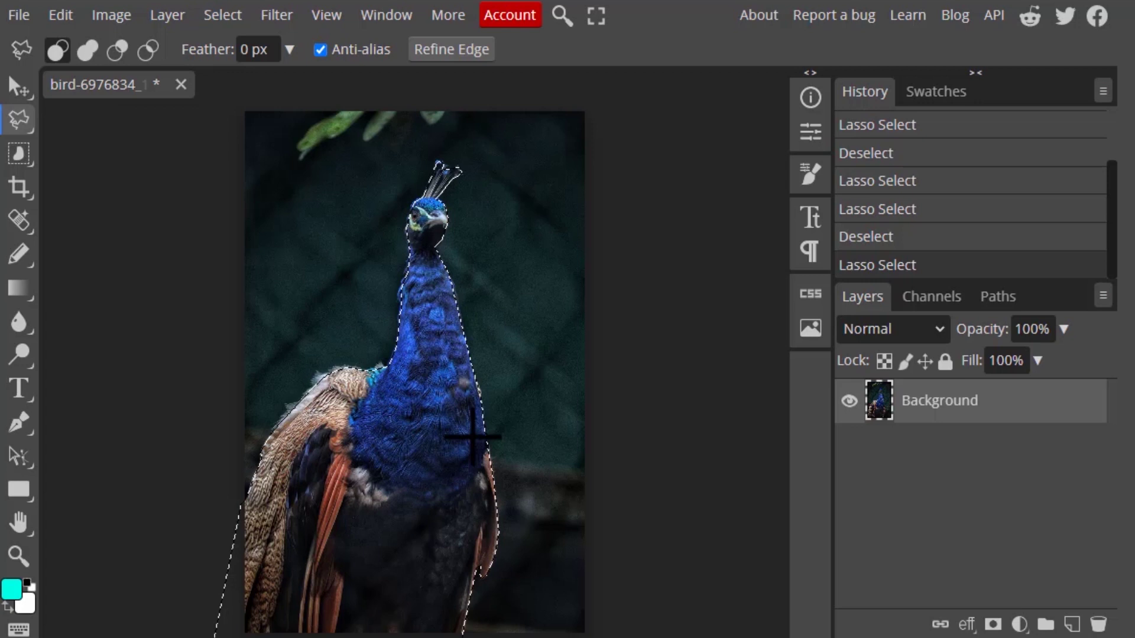
Copy the selected peacock to a new layer with Ctrl+J and hide the Background layer
key(ctrl+j)
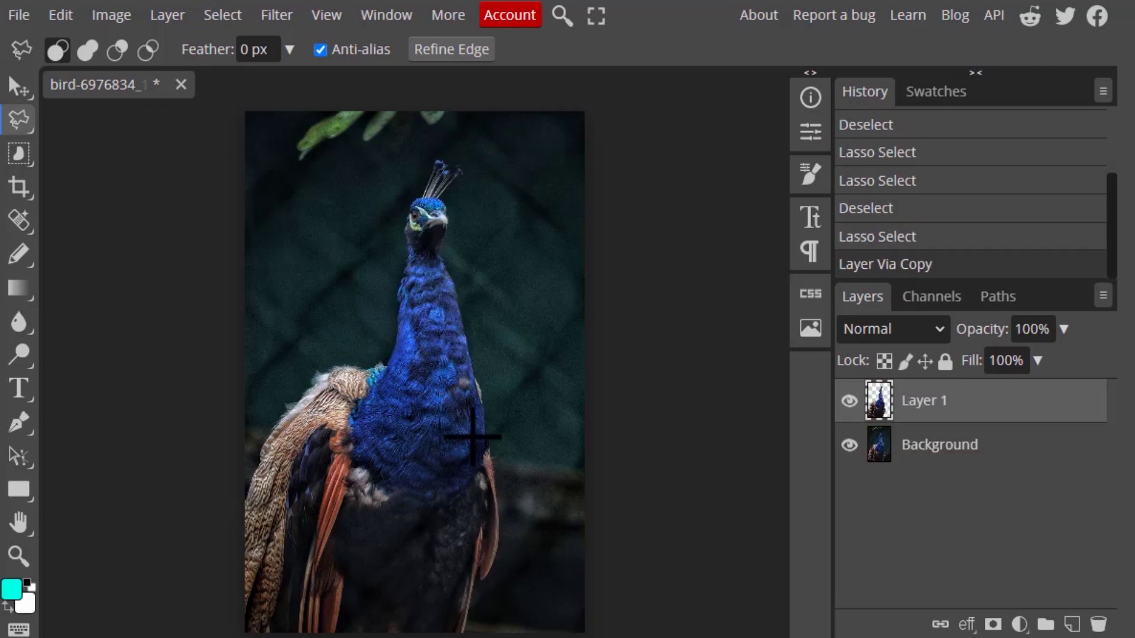
click(848, 446)
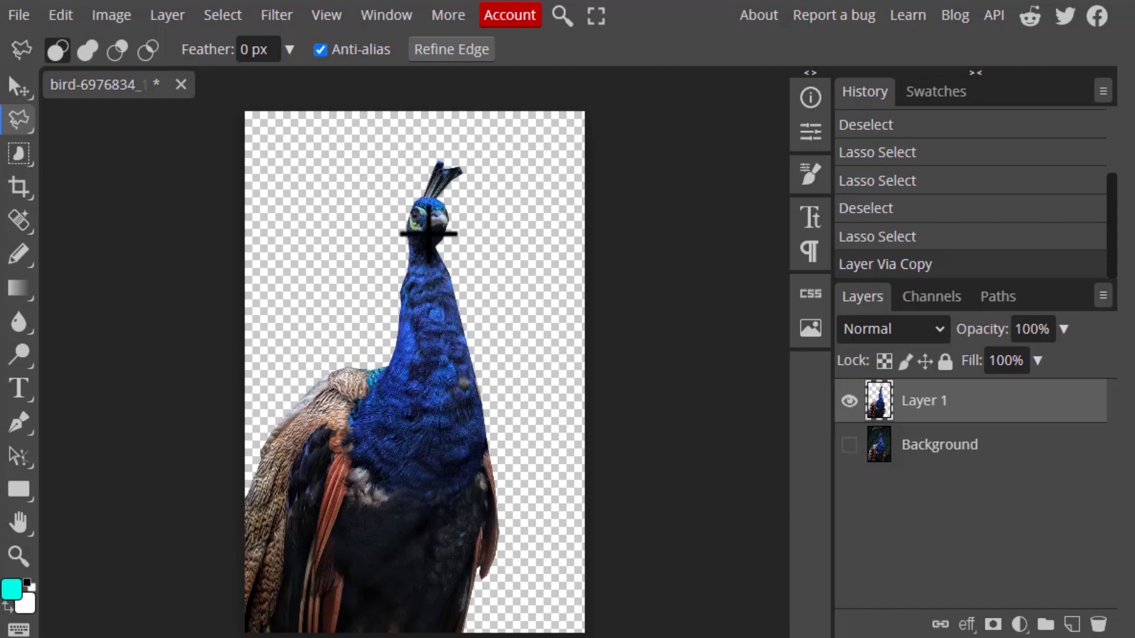
scroll(428, 210, up, 3)
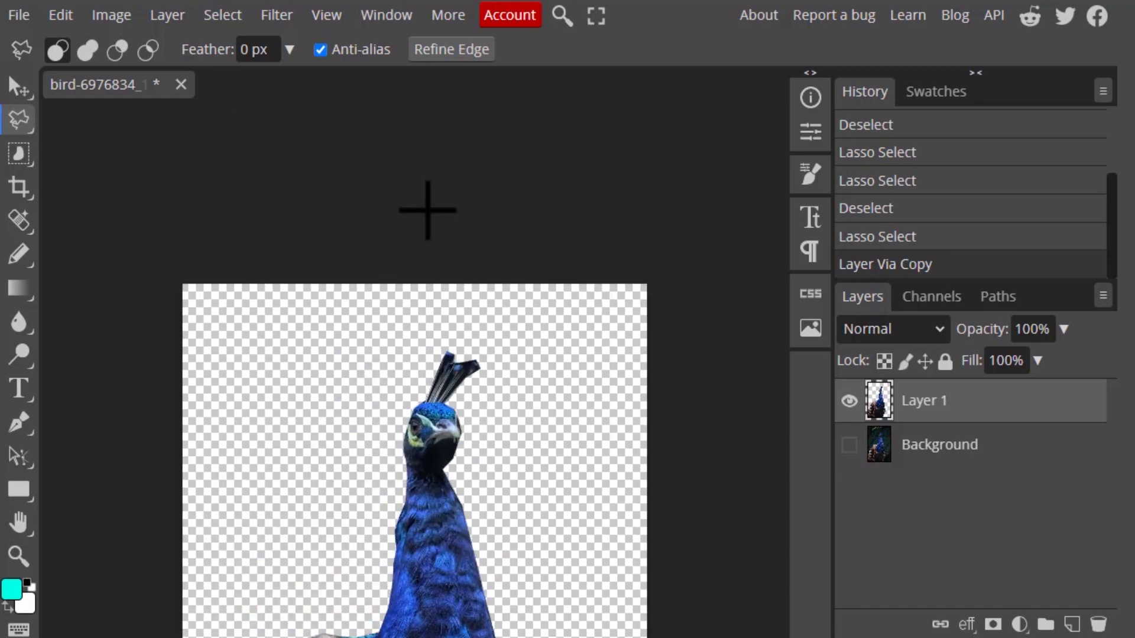
scroll(427, 211, up, 5)
scroll(441, 258, down, 3)
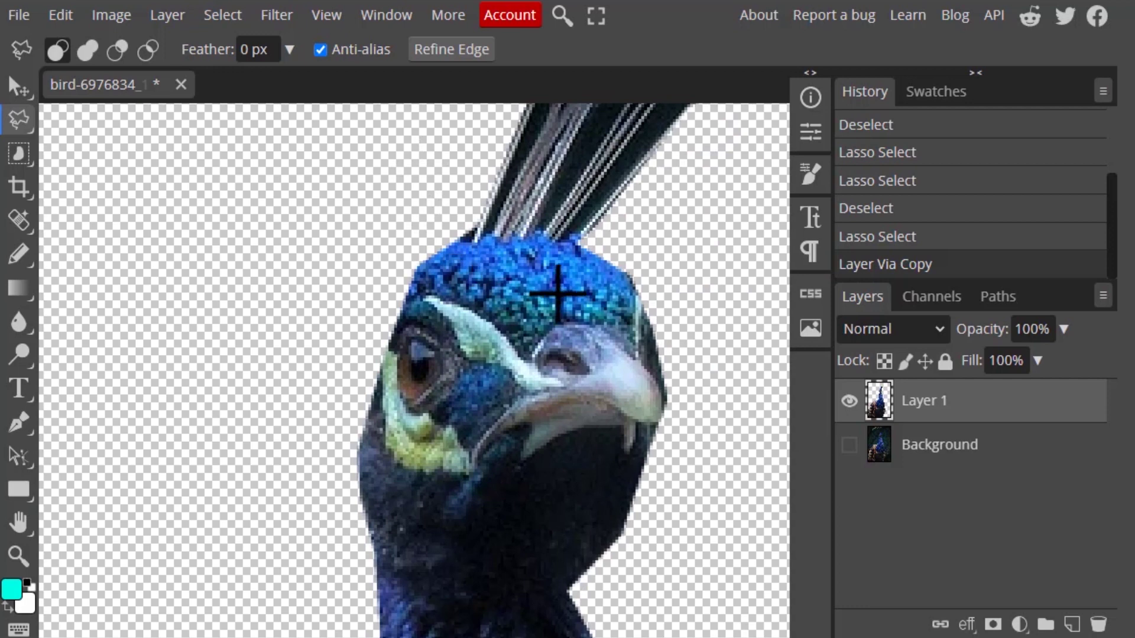
scroll(567, 293, up, 2)
scroll(568, 301, down, 3)
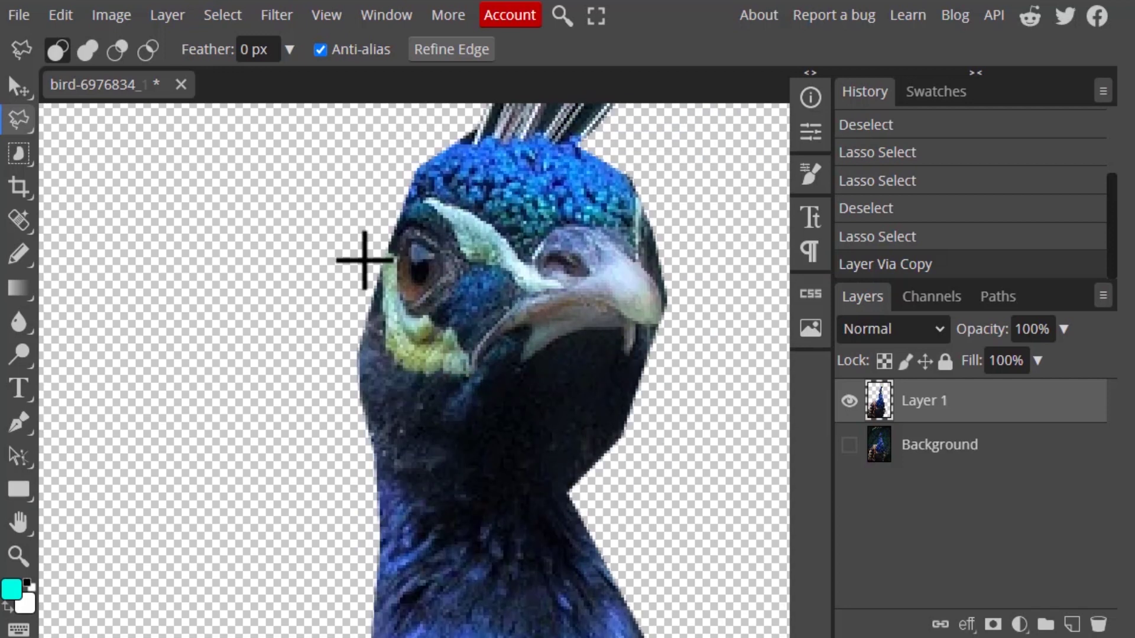
scroll(567, 182, up, 3)
scroll(617, 387, down, 3)
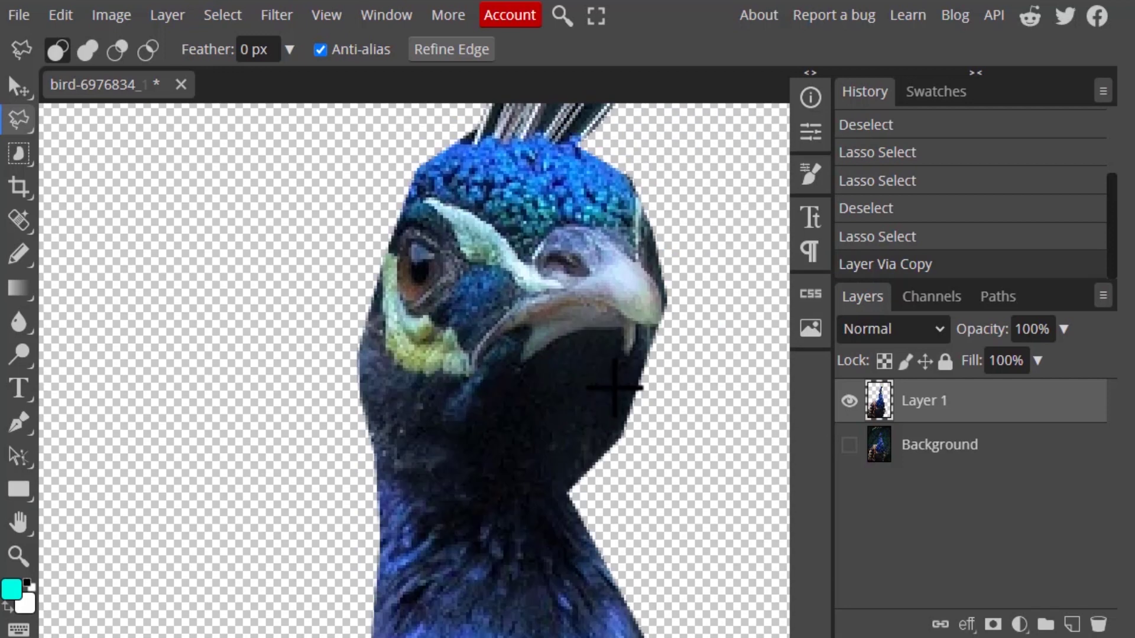
scroll(618, 387, down, 1)
scroll(621, 372, up, 4)
scroll(674, 302, up, 2)
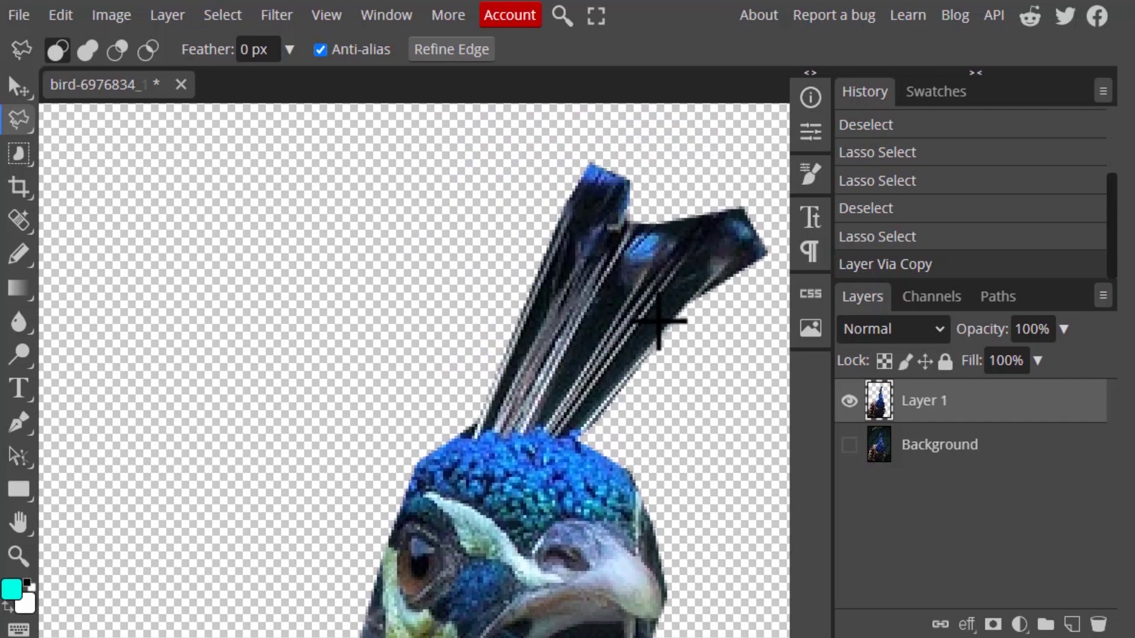
key(ctrl+0)
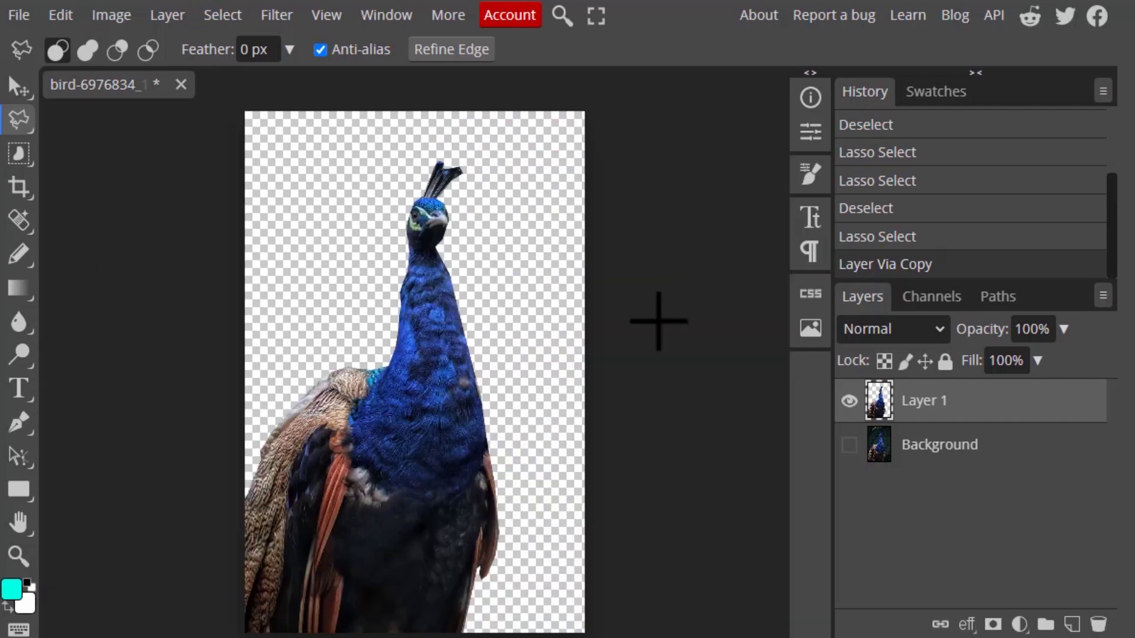